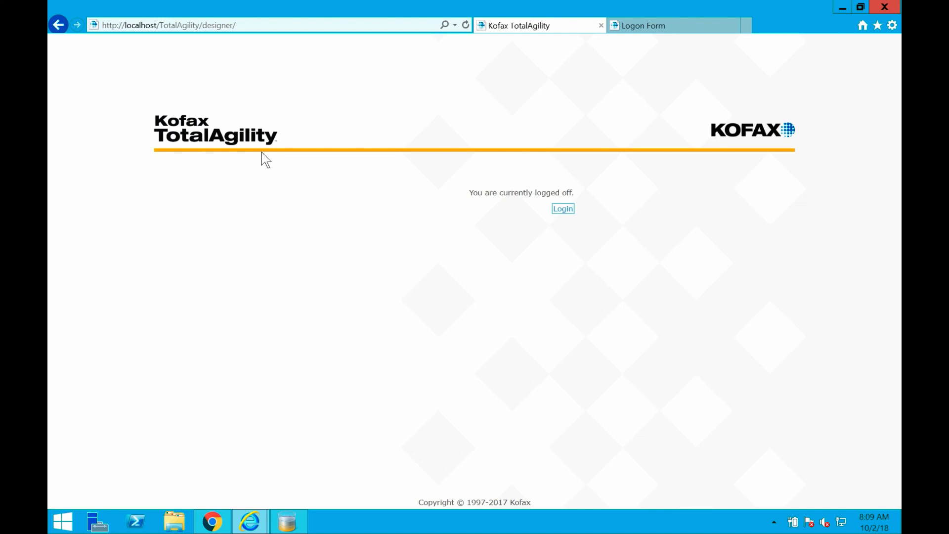
# View the Demo Sign In form, return to the TotalAgility designer page, and log in.
pyautogui.click(645, 29)
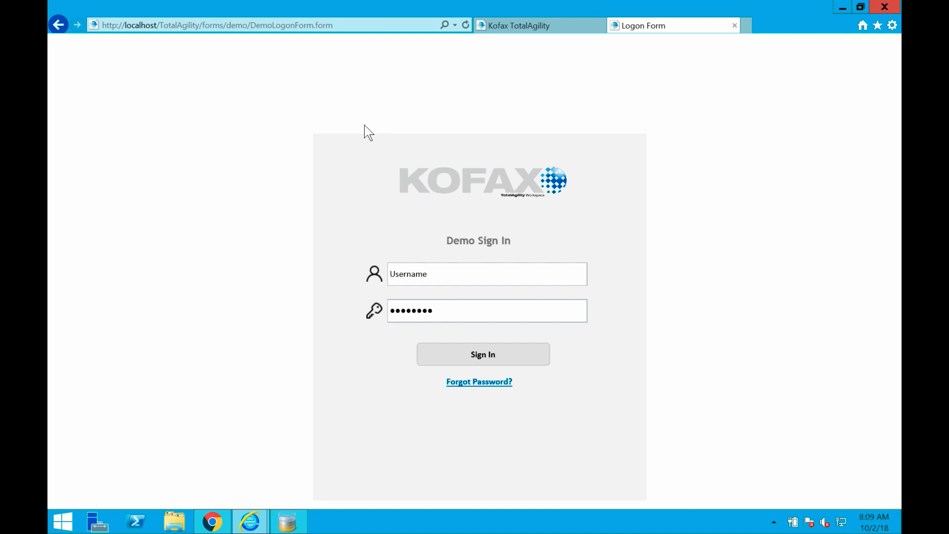
pyautogui.click(511, 28)
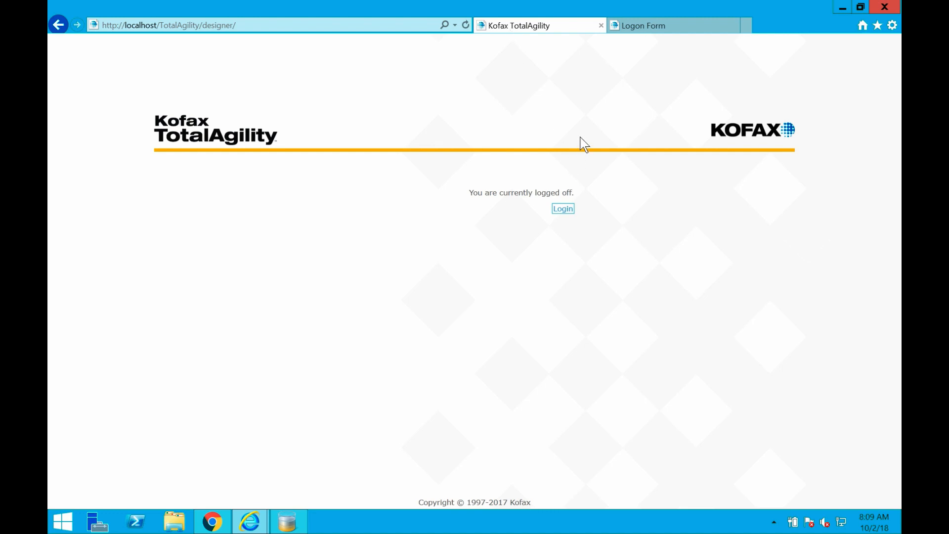
pyautogui.click(563, 208)
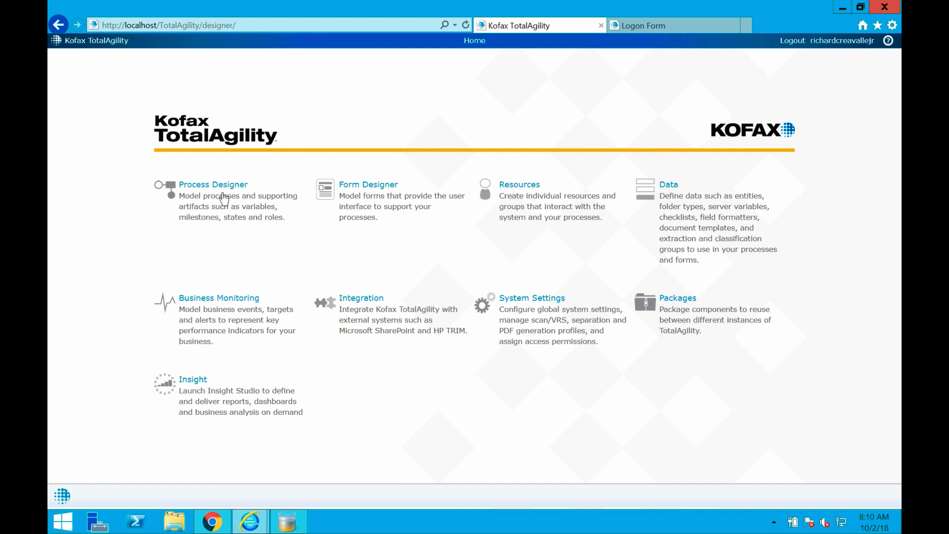
# Create a new process in Process Designer and add an activity connected to the Start node.
pyautogui.click(228, 201)
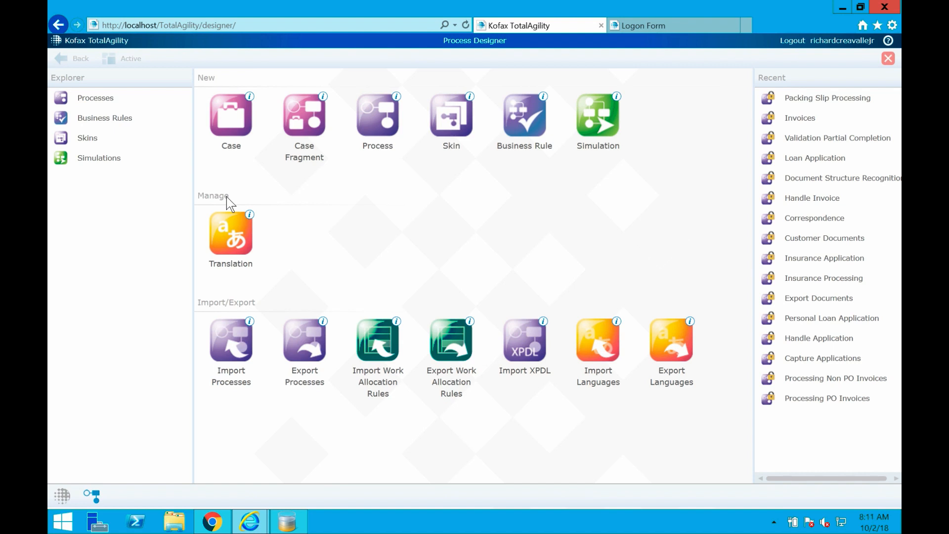
pyautogui.click(379, 120)
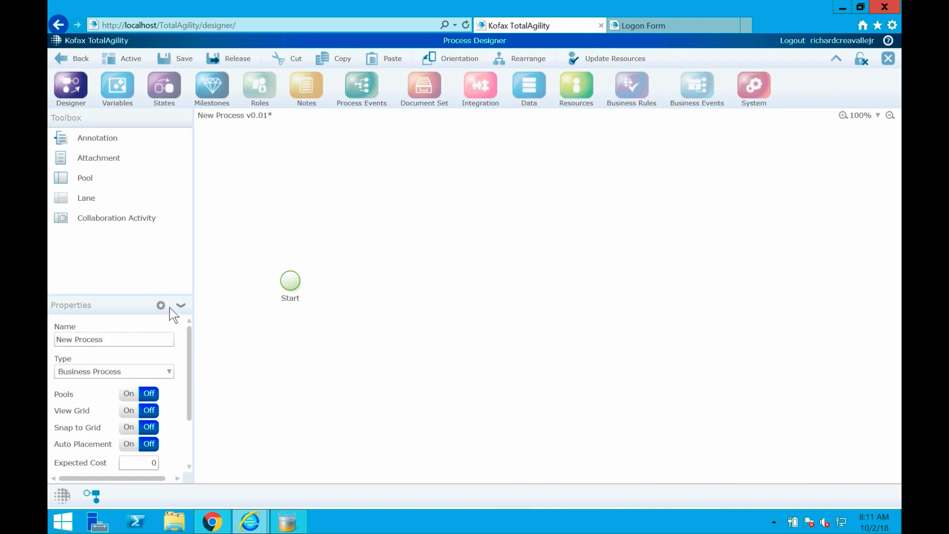
pyautogui.click(288, 286)
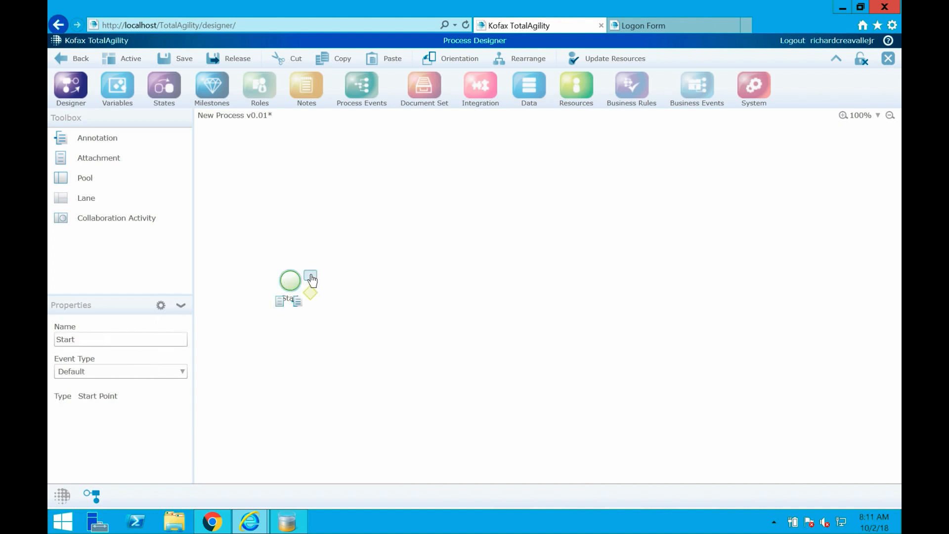
pyautogui.moveTo(310, 278)
pyautogui.mouseDown()
pyautogui.moveTo(314, 295)
pyautogui.moveTo(312, 279)
pyautogui.mouseUp()
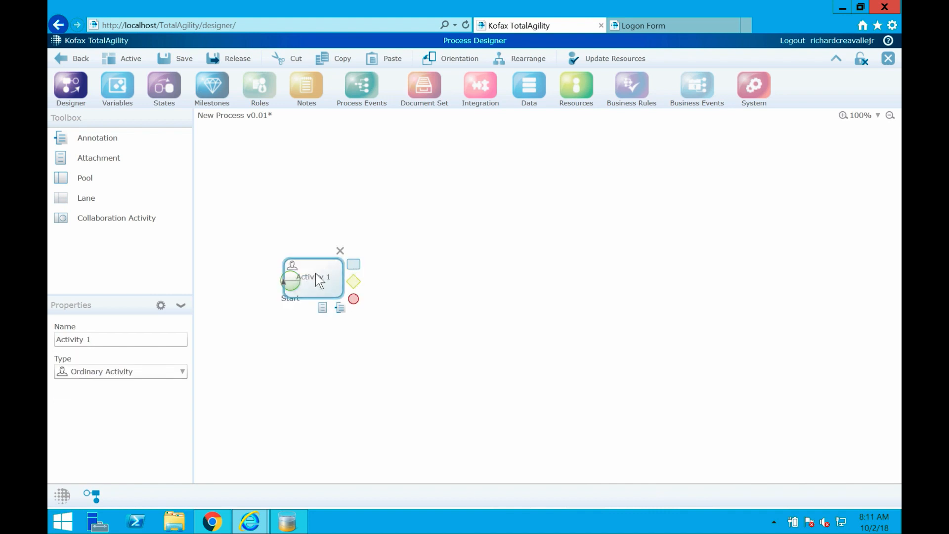
# Examine the Common and Capture activity types available for the new activity.
pyautogui.click(119, 369)
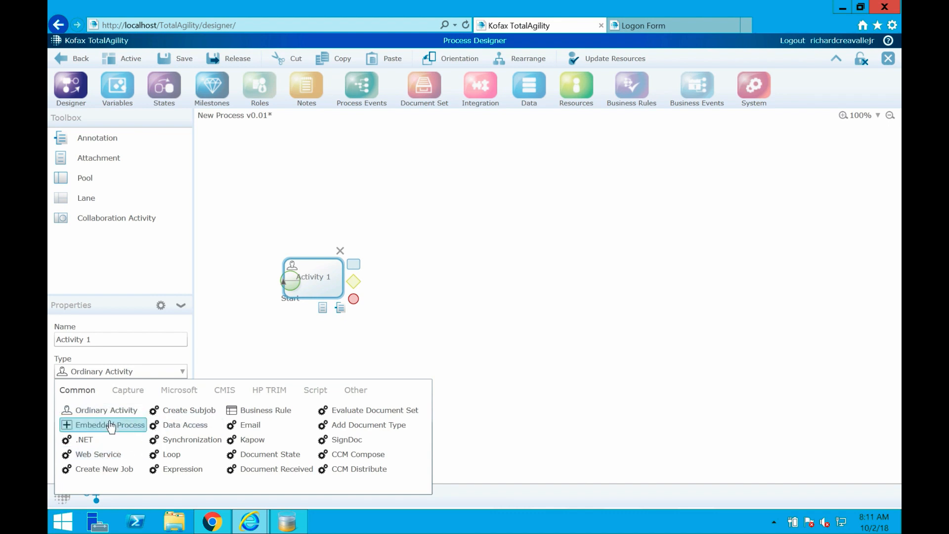
pyautogui.click(128, 394)
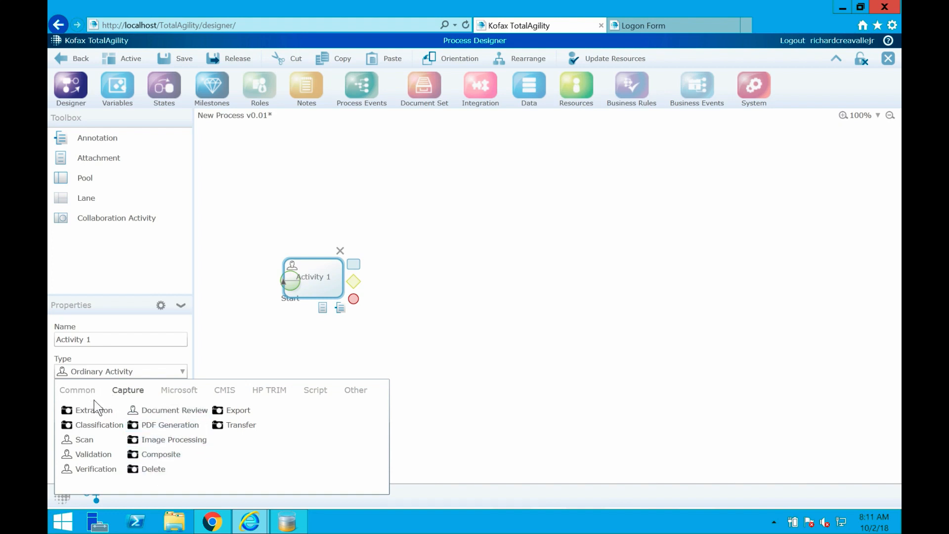
pyautogui.click(85, 390)
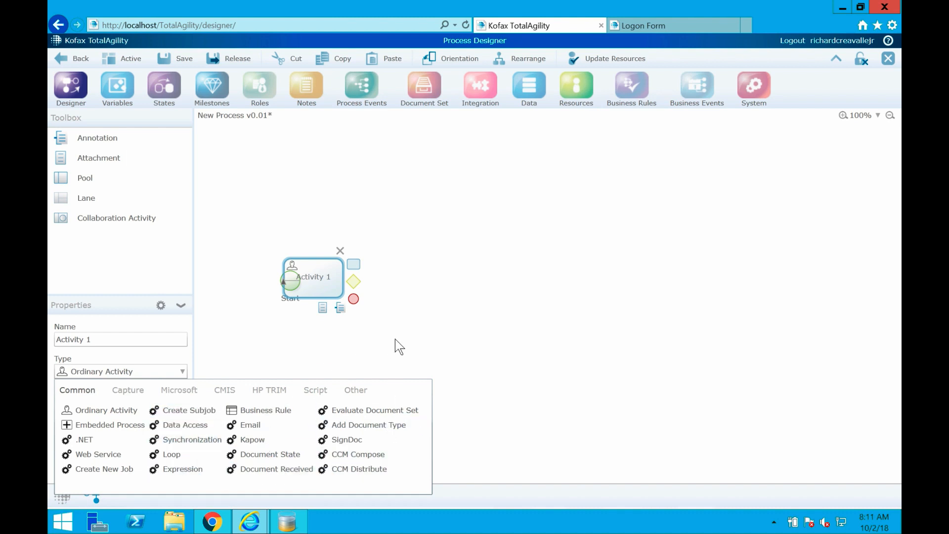
# Add an end point after the activity and automatically rearrange the process diagram.
pyautogui.moveTo(353, 299); pyautogui.dragTo(357, 303)
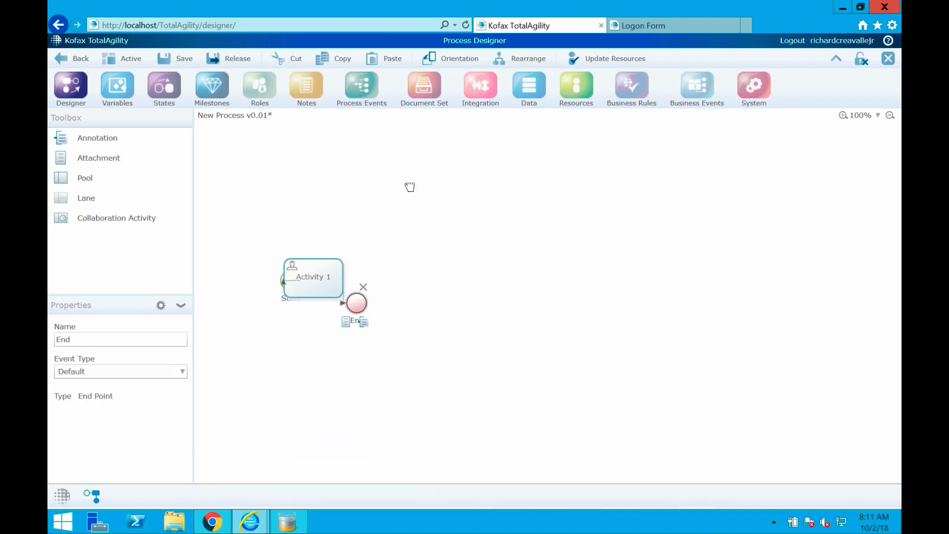
pyautogui.click(531, 63)
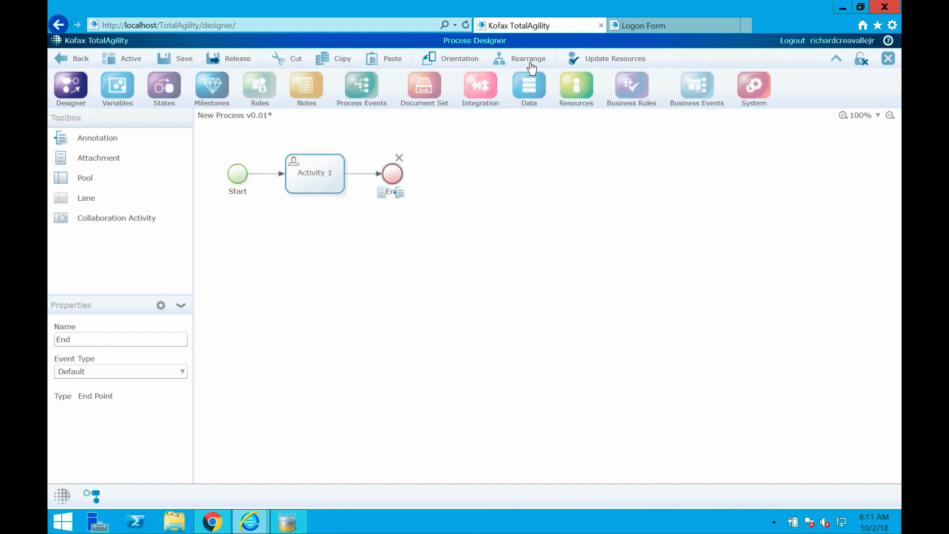
# Rename the activity between the Start and End nodes as Demo, then deselect it.
pyautogui.click(323, 179)
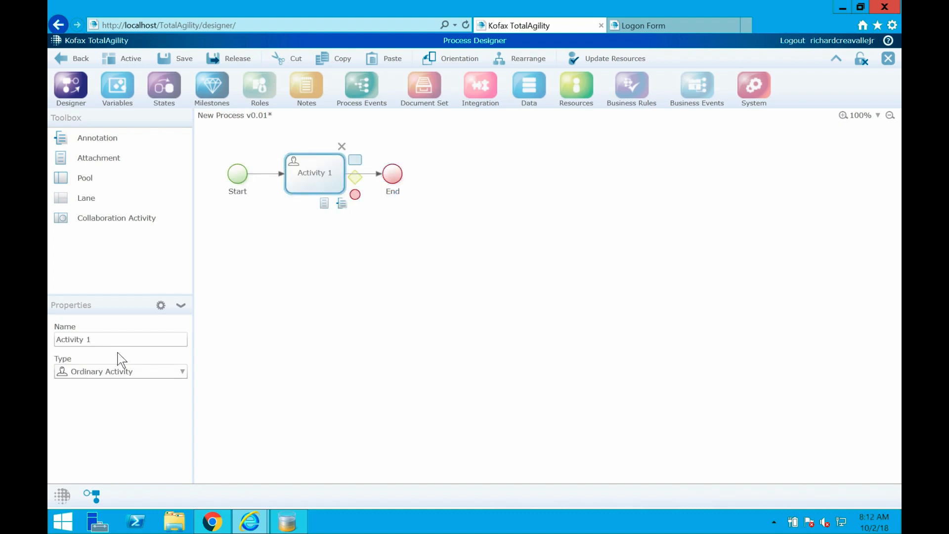
pyautogui.moveTo(100, 339); pyautogui.dragTo(54, 339)
pyautogui.write('Demo')
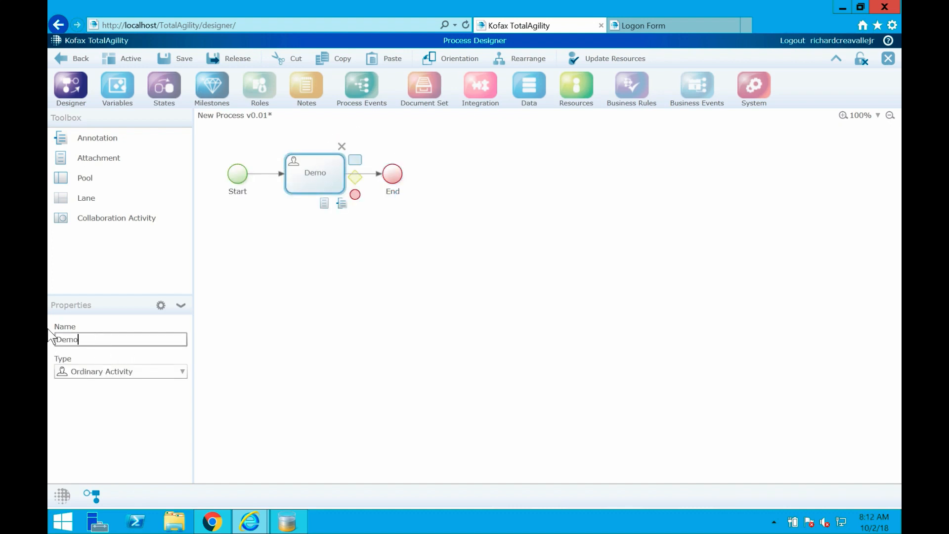
pyautogui.click(296, 221)
pyautogui.click(322, 174)
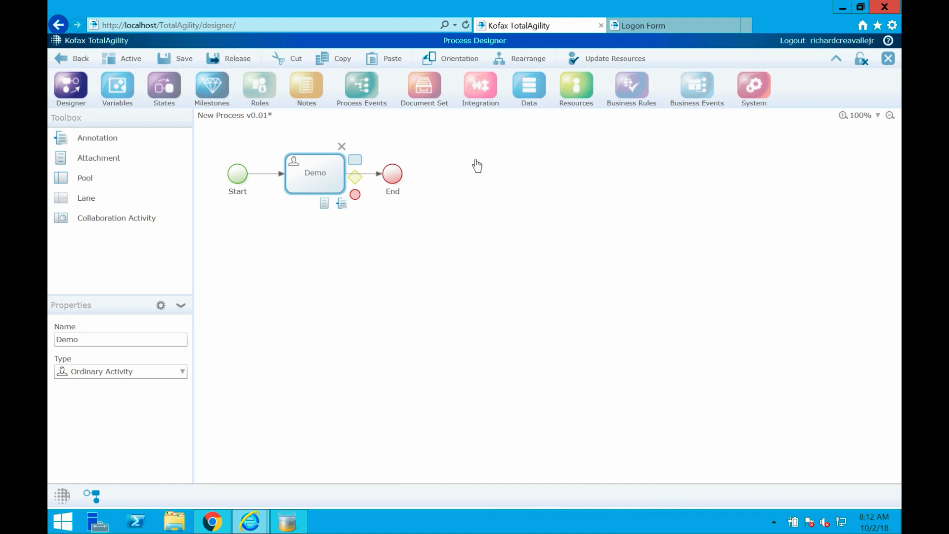
pyautogui.click(637, 181)
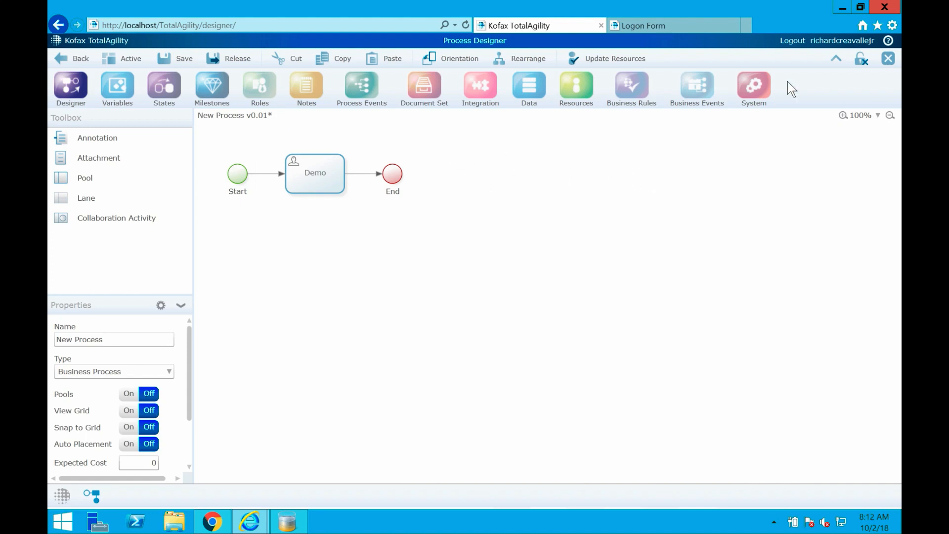
# Close the new process without saving and go to Form Designer from the home page.
pyautogui.click(887, 58)
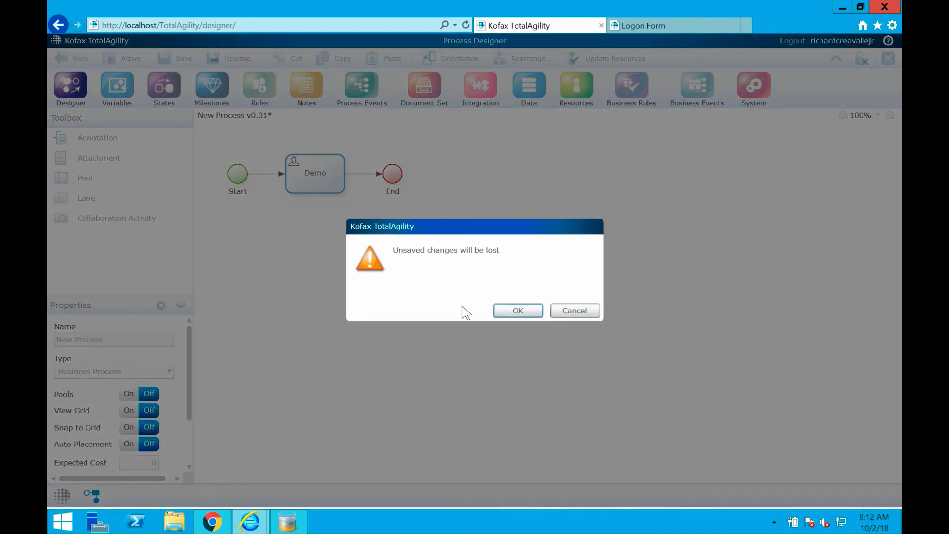
pyautogui.click(503, 311)
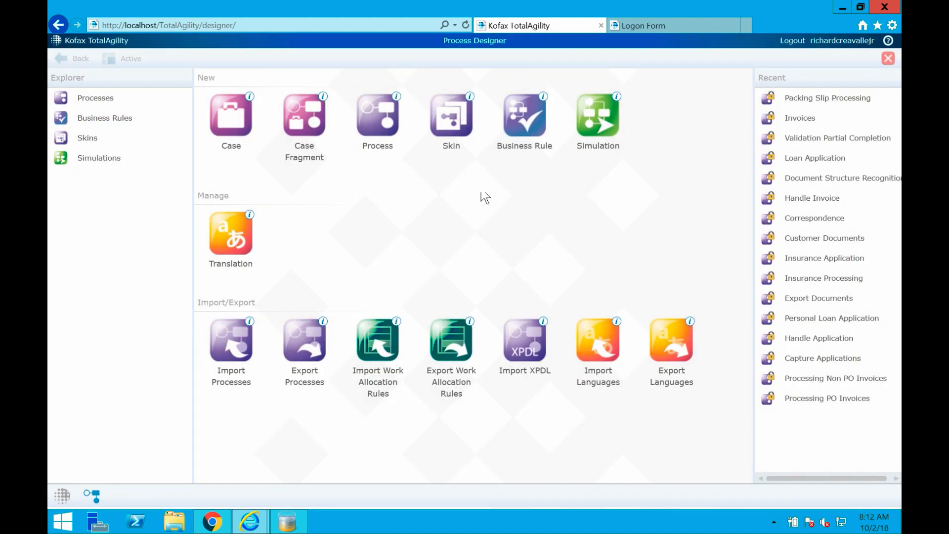
pyautogui.click(57, 501)
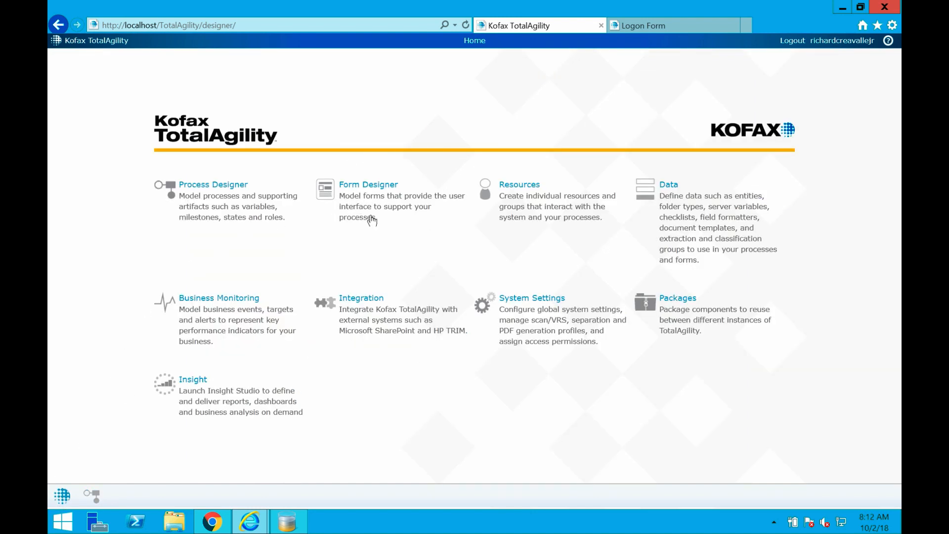
pyautogui.click(376, 203)
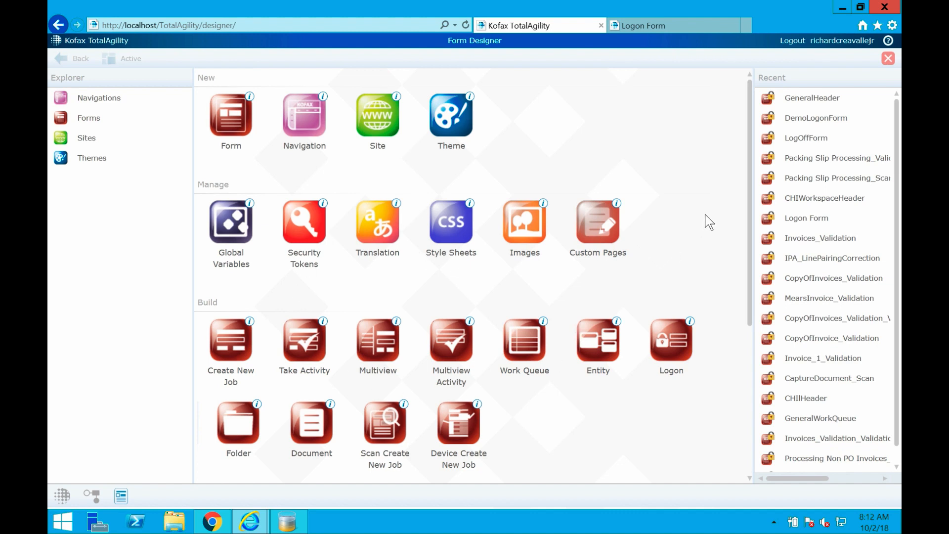
# Look through the Manage, Build, Import/Export and MFP options offered in Form Designer.
pyautogui.moveTo(747, 200); pyautogui.dragTo(746, 214)
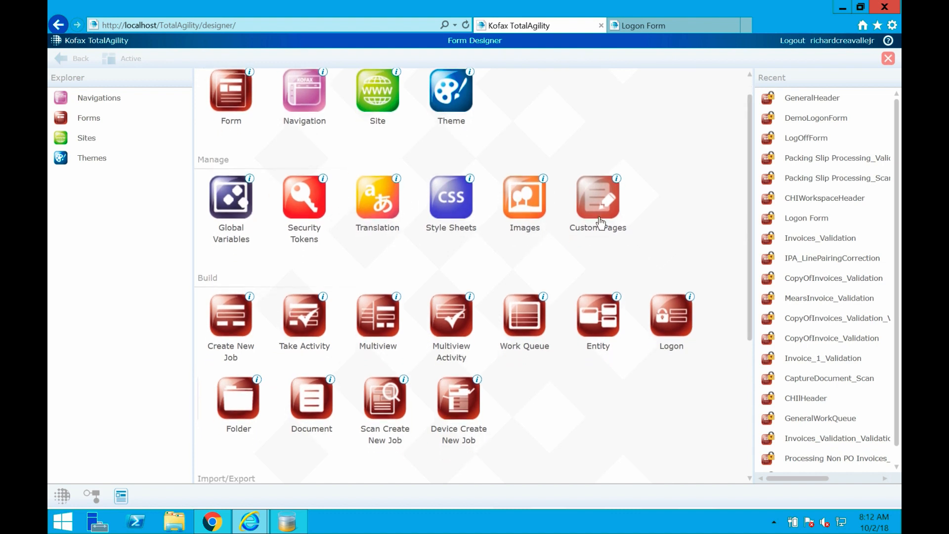
pyautogui.moveTo(749, 218); pyautogui.dragTo(743, 339)
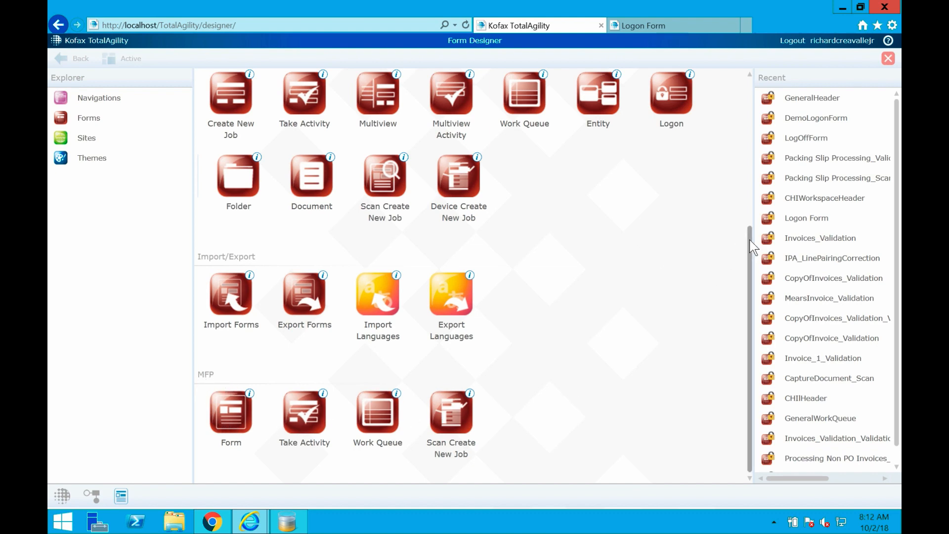
pyautogui.moveTo(749, 239); pyautogui.dragTo(738, 78)
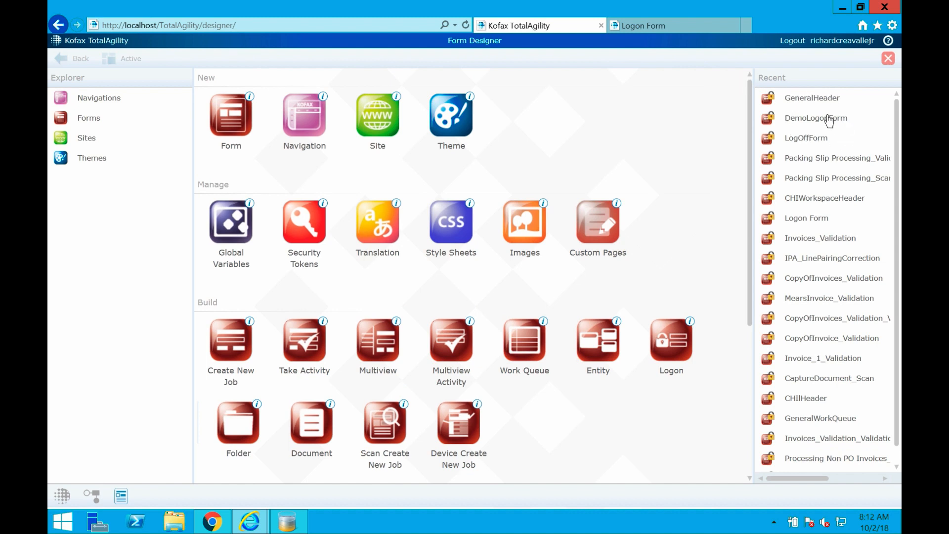
# View the layouts of the recent forms GeneralHeader and DemoLogonForm, closing each one after viewing.
pyautogui.click(801, 101)
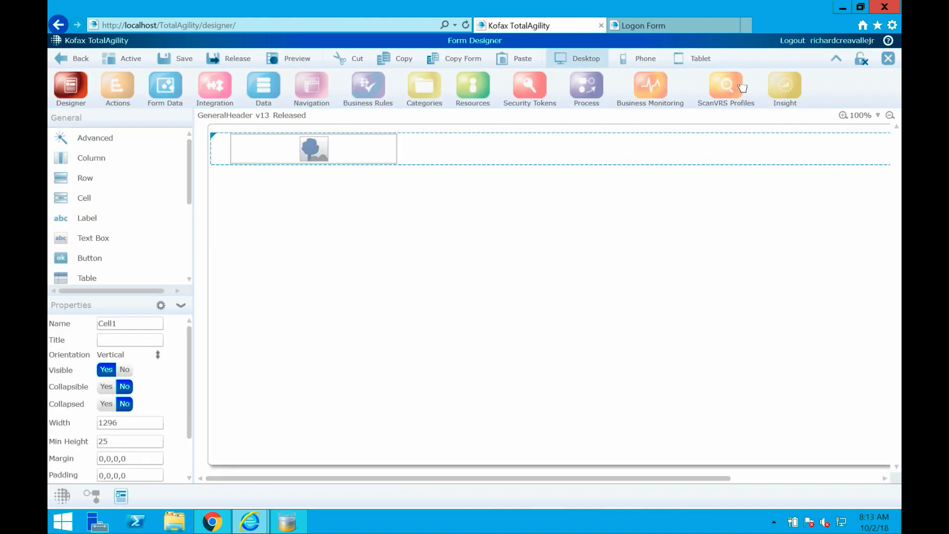
pyautogui.click(889, 58)
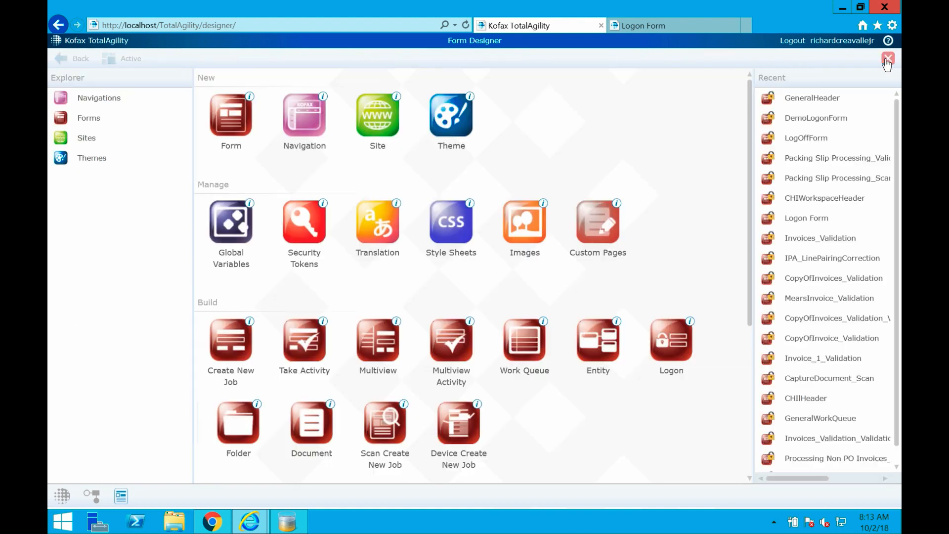
pyautogui.click(821, 118)
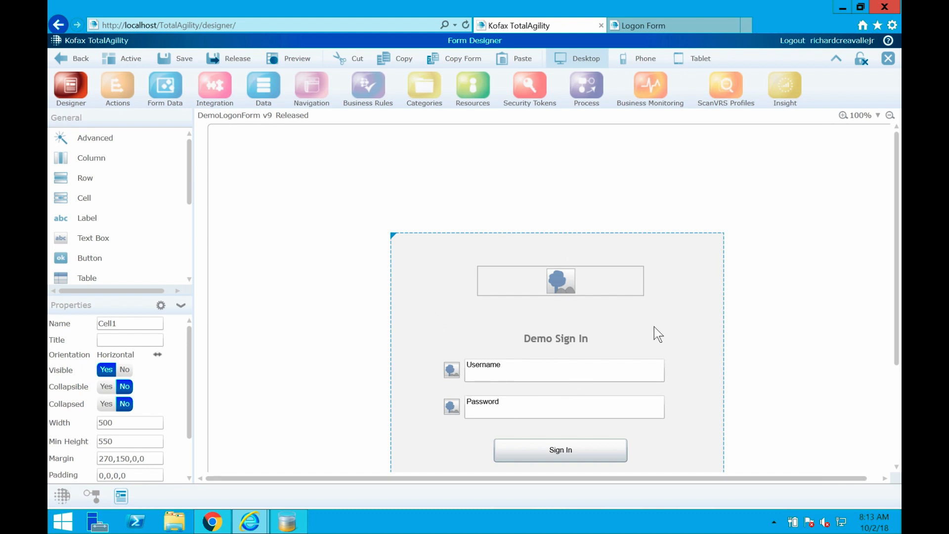
pyautogui.click(888, 59)
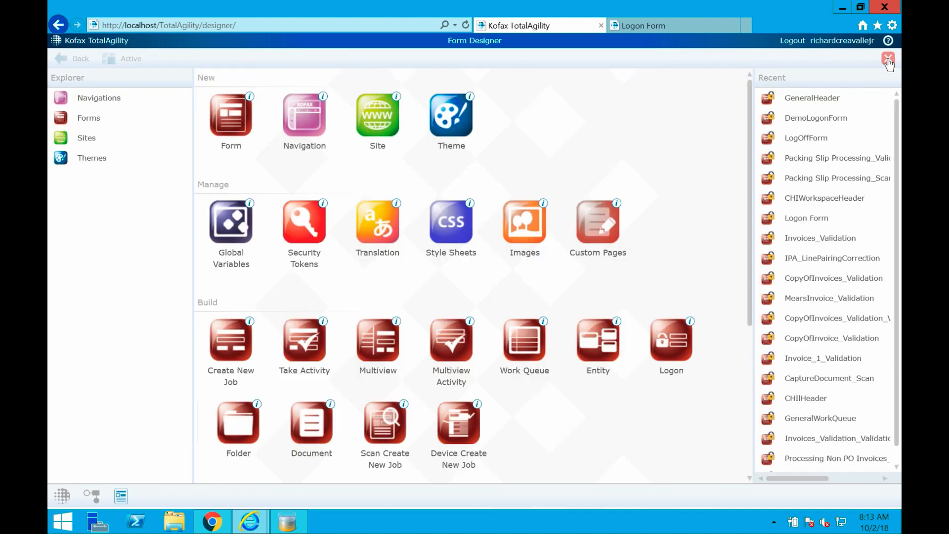
# Open the Invoices_Validation form and display its list of actions.
pyautogui.click(808, 239)
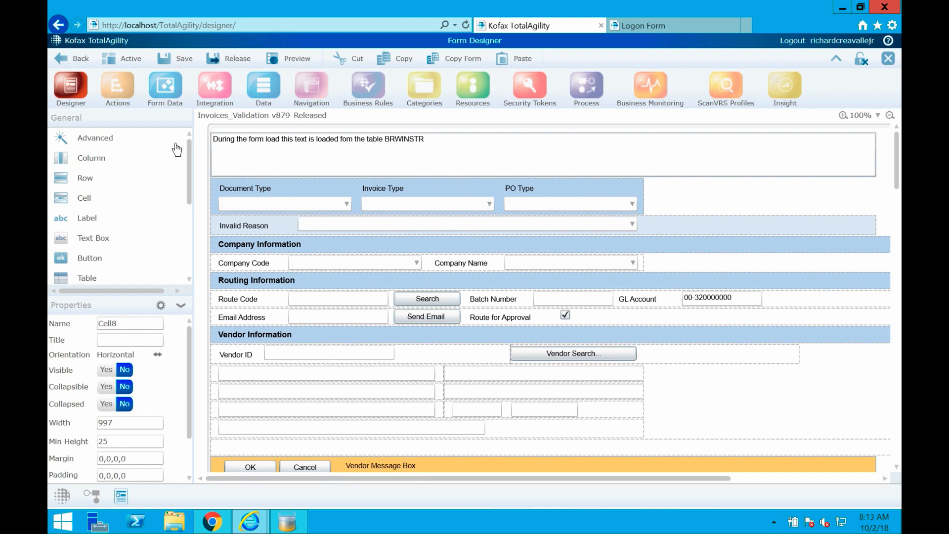
pyautogui.click(125, 95)
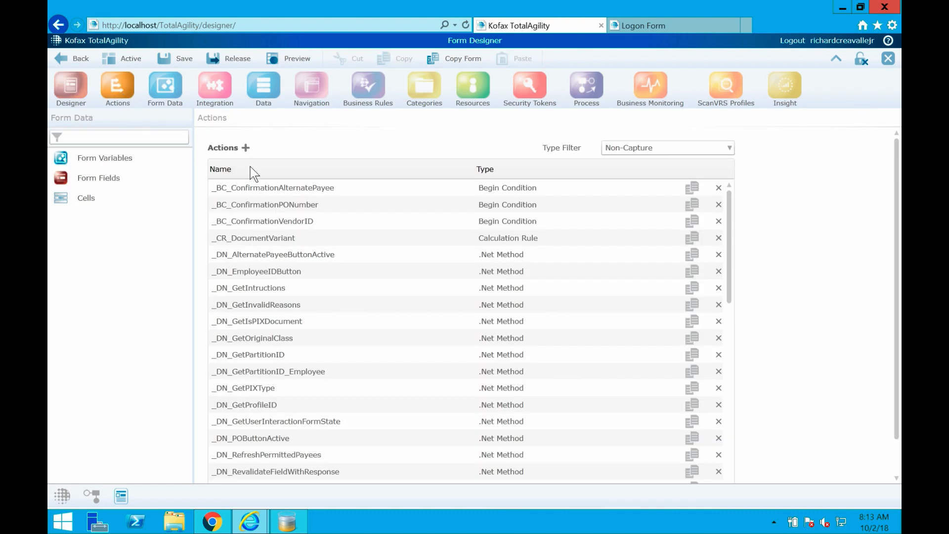
# Start a new form action to examine the available action types, then cancel it.
pyautogui.click(246, 149)
pyautogui.click(332, 163)
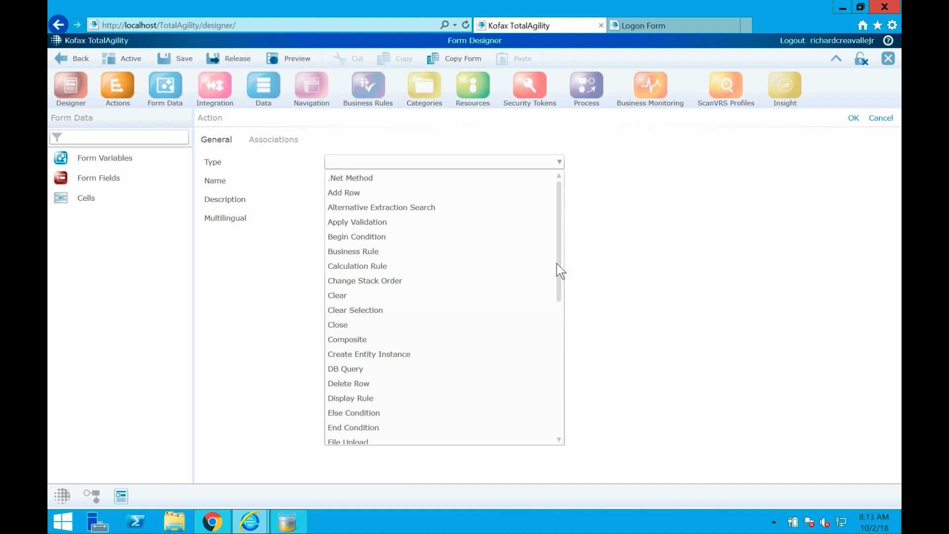
pyautogui.moveTo(557, 263); pyautogui.dragTo(551, 378)
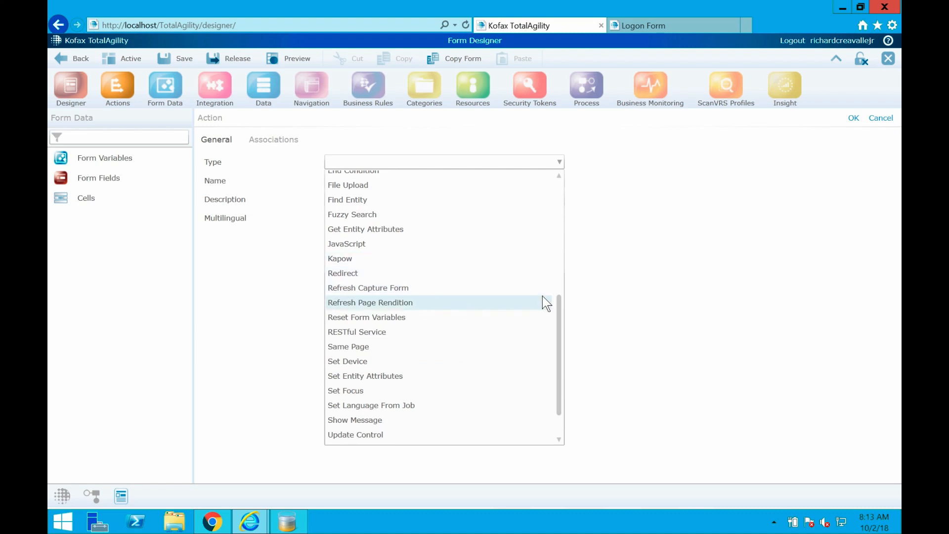
pyautogui.moveTo(557, 320); pyautogui.dragTo(555, 354)
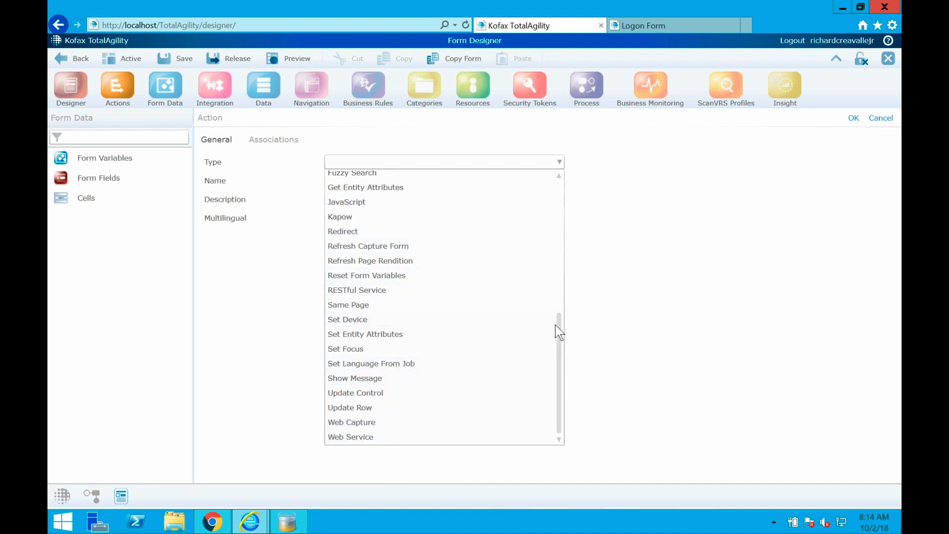
pyautogui.moveTo(556, 325); pyautogui.dragTo(559, 214)
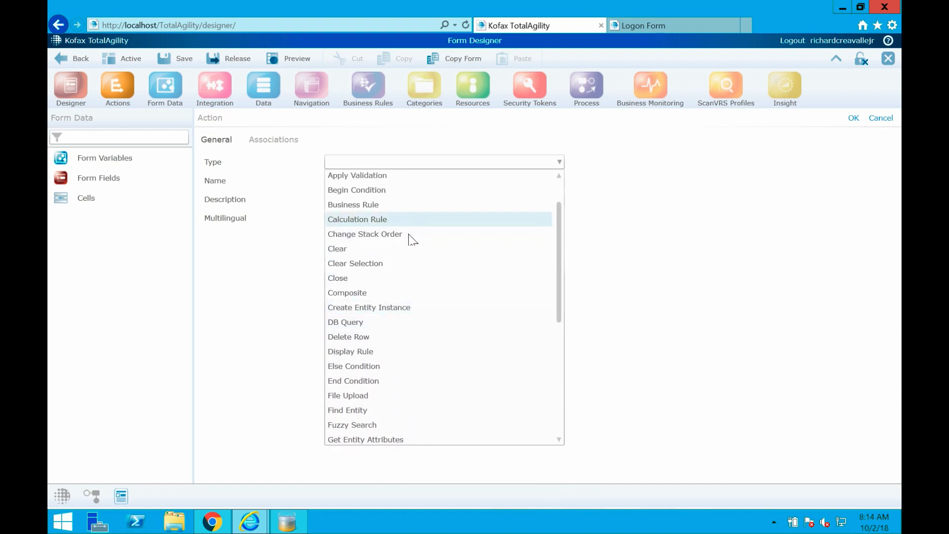
pyautogui.click(730, 200)
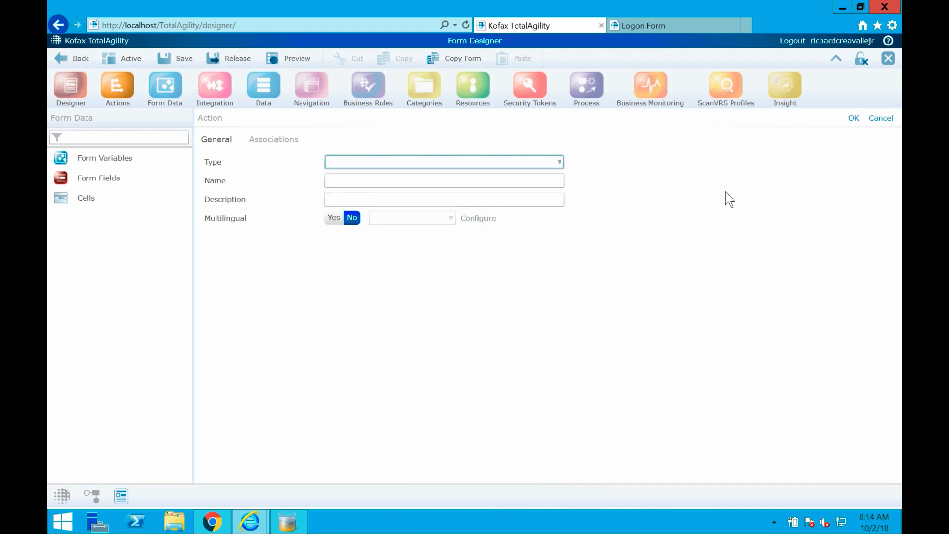
pyautogui.click(882, 118)
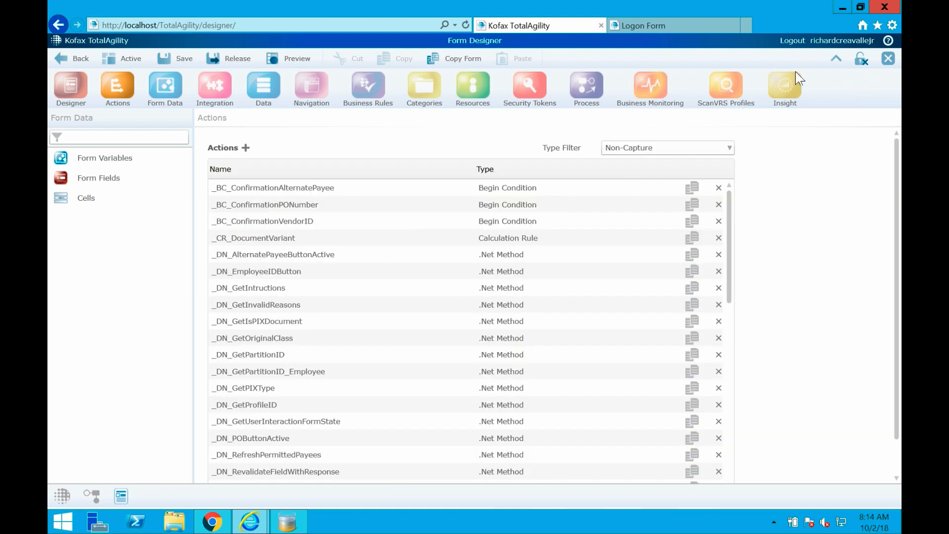
# Leave the open form and Form Designer for the Integration area, and view its Database Connections page.
pyautogui.click(889, 61)
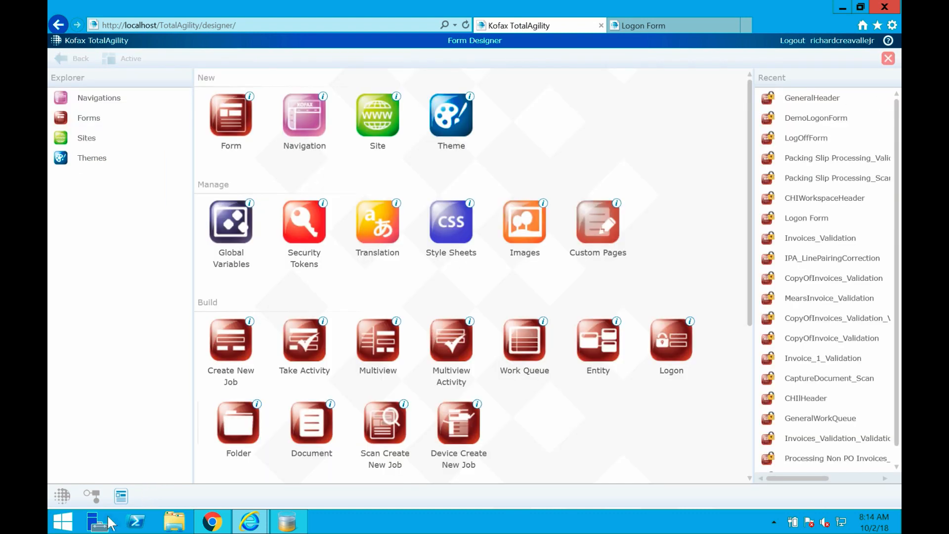
pyautogui.click(66, 499)
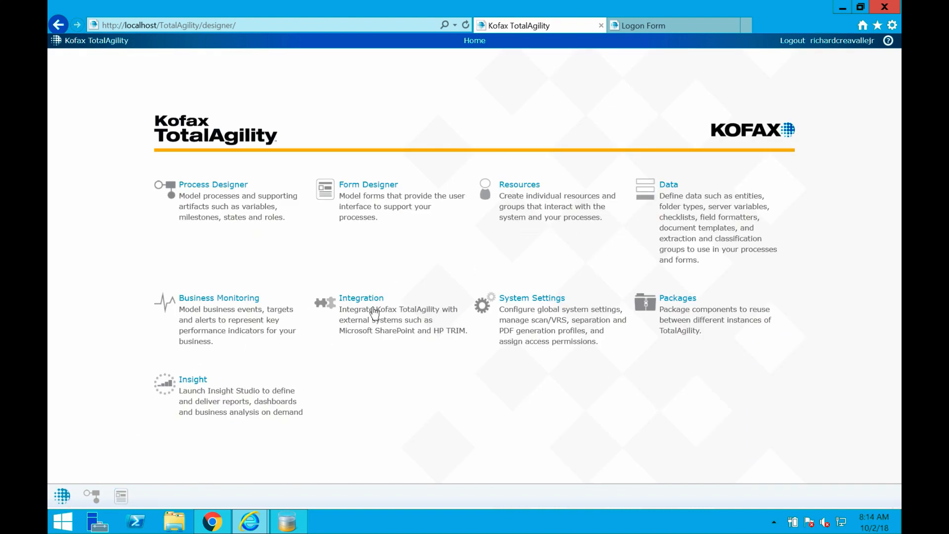
pyautogui.click(370, 322)
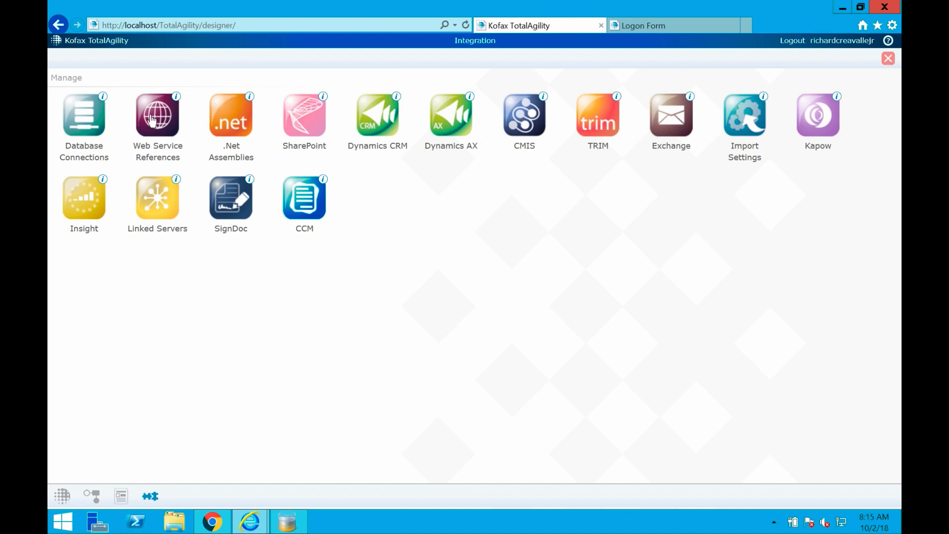
pyautogui.click(92, 119)
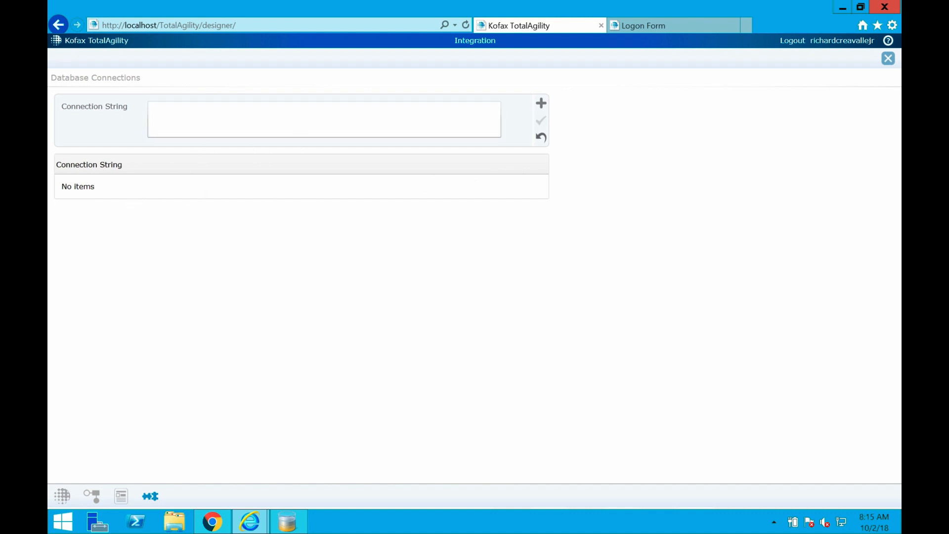
pyautogui.click(888, 59)
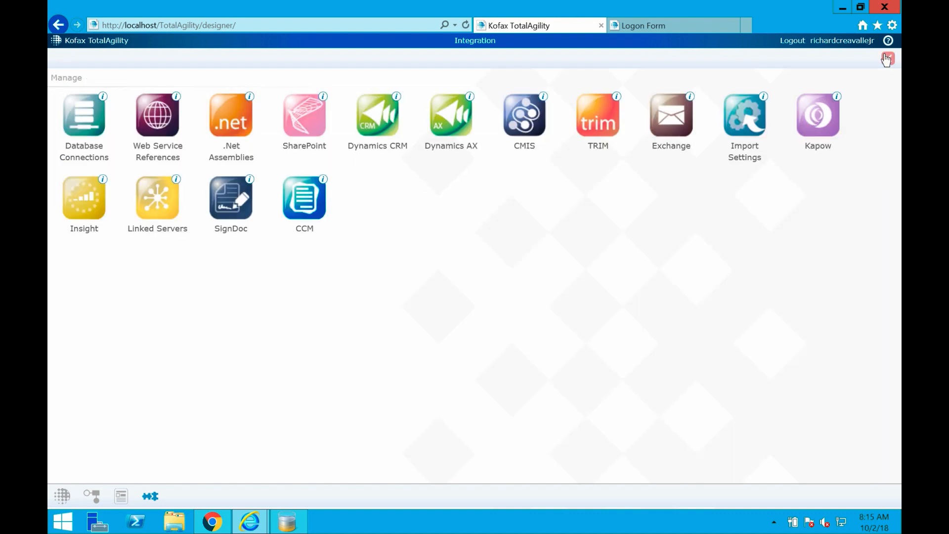
# Start a RESTful web service reference in Default Category to examine its fields, then cancel it and close the Integration area.
pyautogui.click(150, 122)
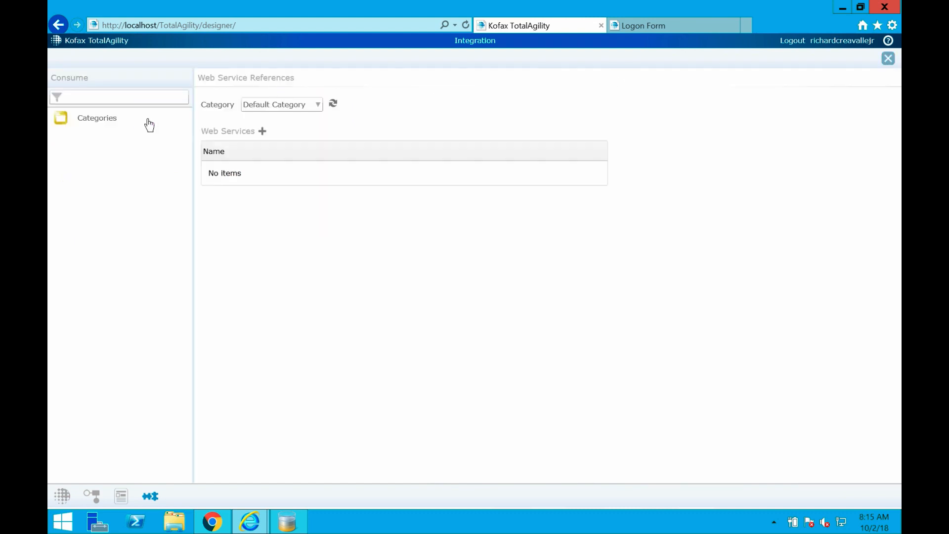
pyautogui.click(262, 131)
pyautogui.click(298, 126)
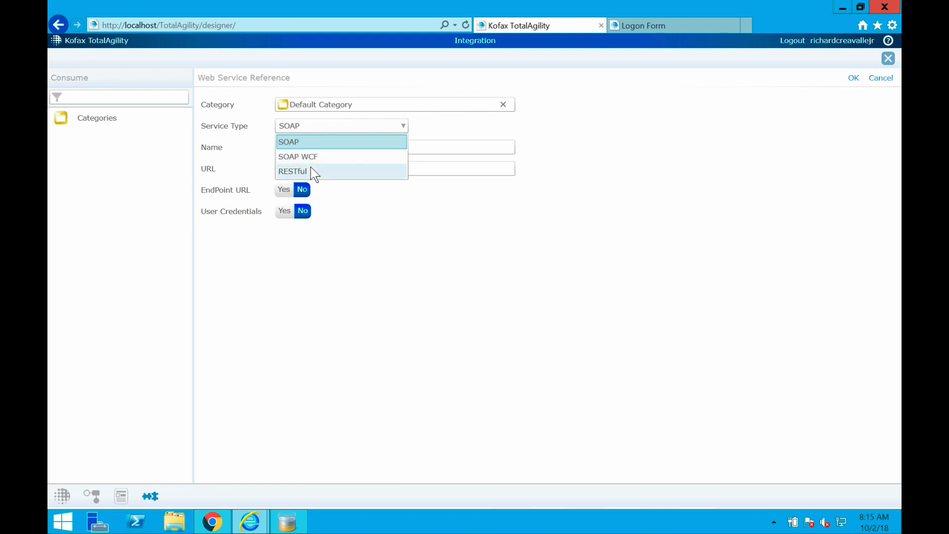
pyautogui.click(311, 169)
pyautogui.click(294, 148)
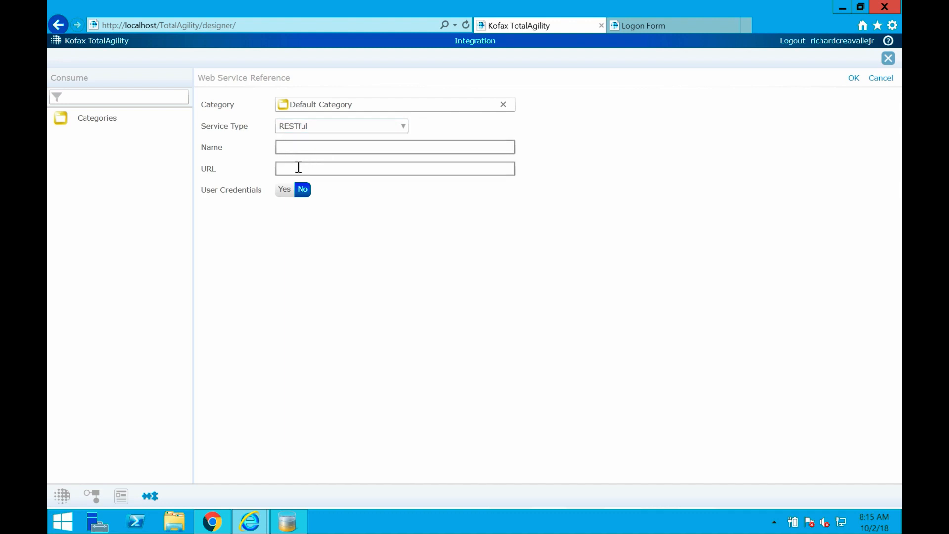
pyautogui.click(284, 190)
pyautogui.click(296, 194)
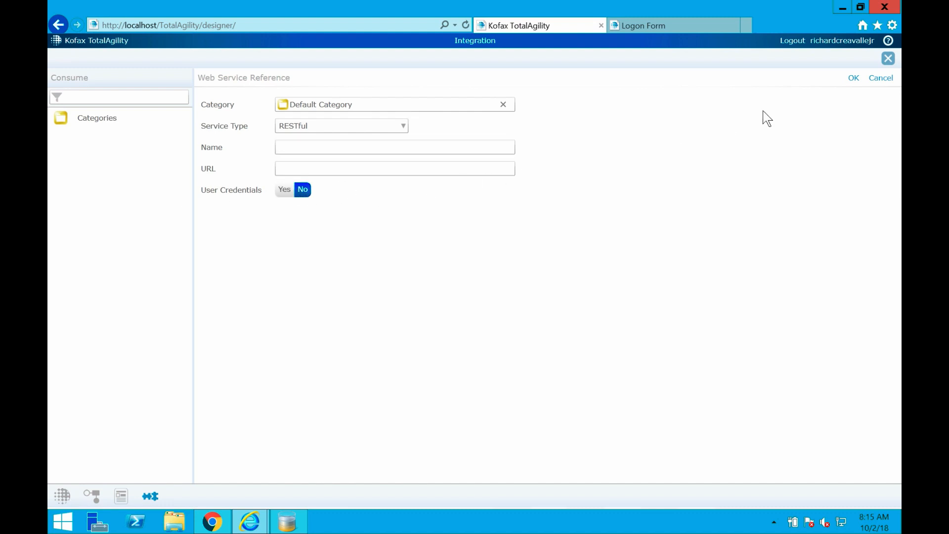
pyautogui.click(881, 79)
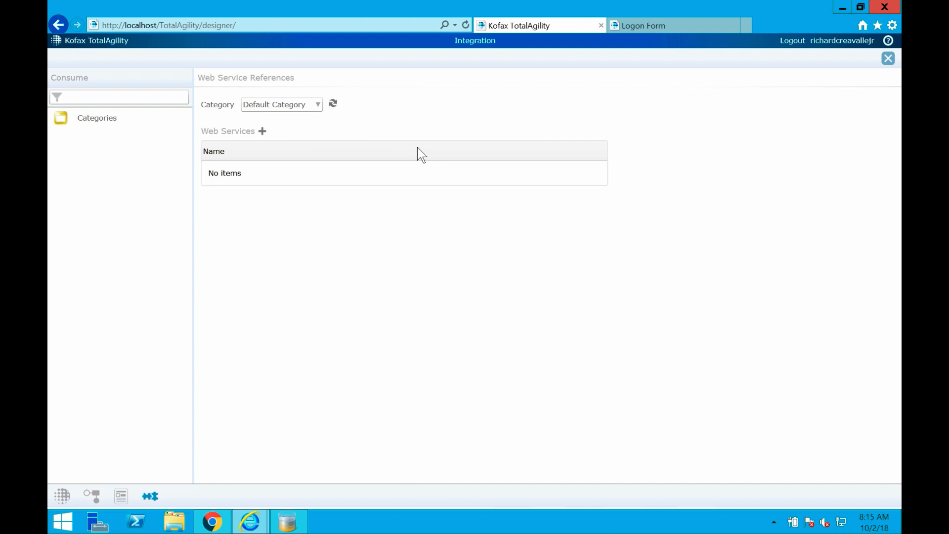
pyautogui.click(889, 58)
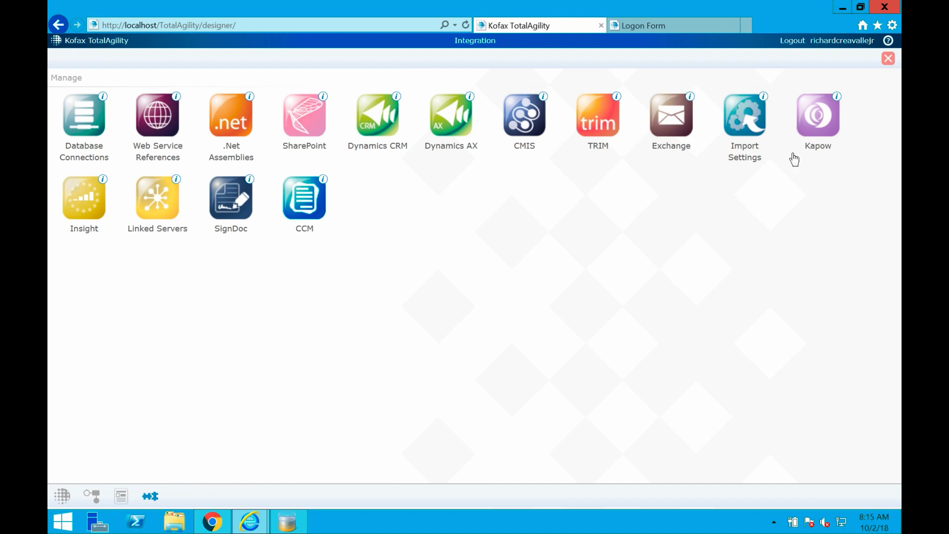
pyautogui.click(882, 56)
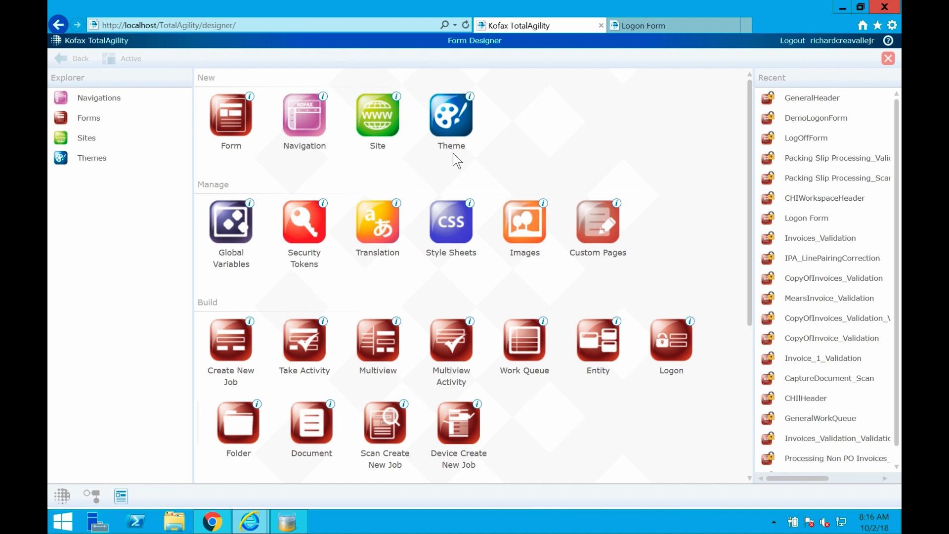
# Sign in to the demo workspace through the Logon Form with the account username and password.
pyautogui.click(646, 26)
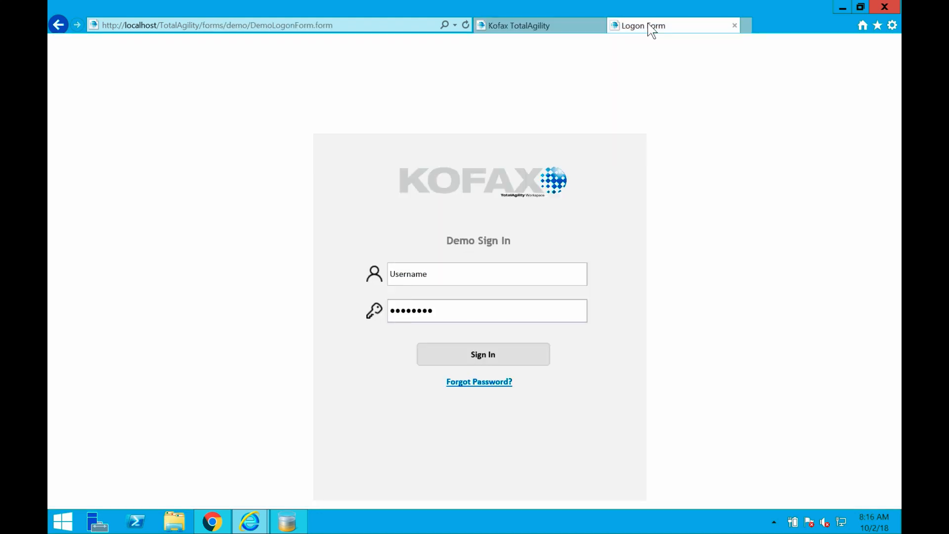
pyautogui.click(443, 275)
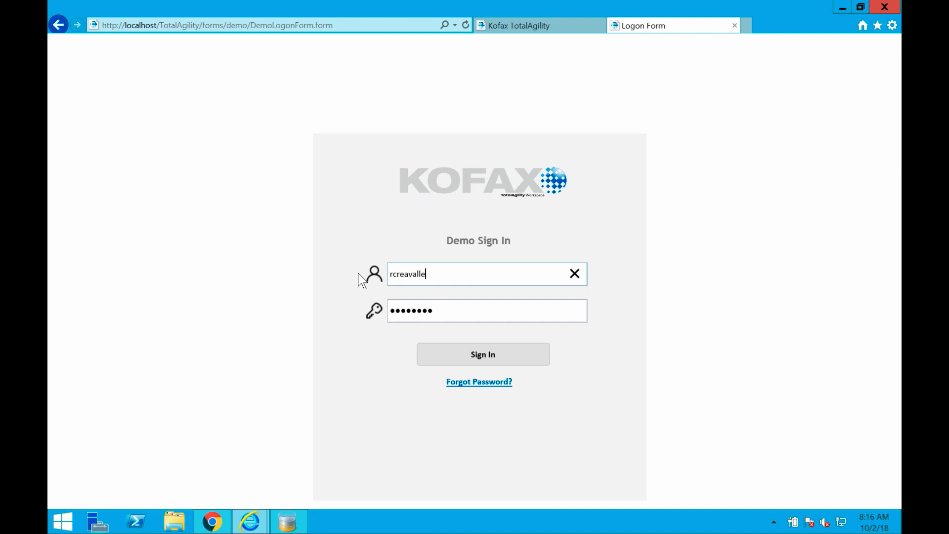
pyautogui.press('Tab')
pyautogui.write('••••••••••')
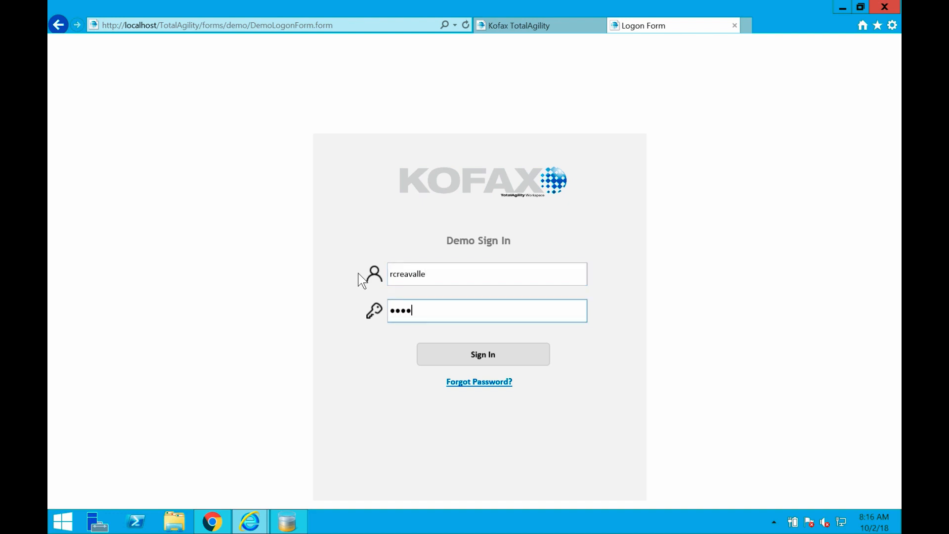
pyautogui.write('••')
pyautogui.click(482, 361)
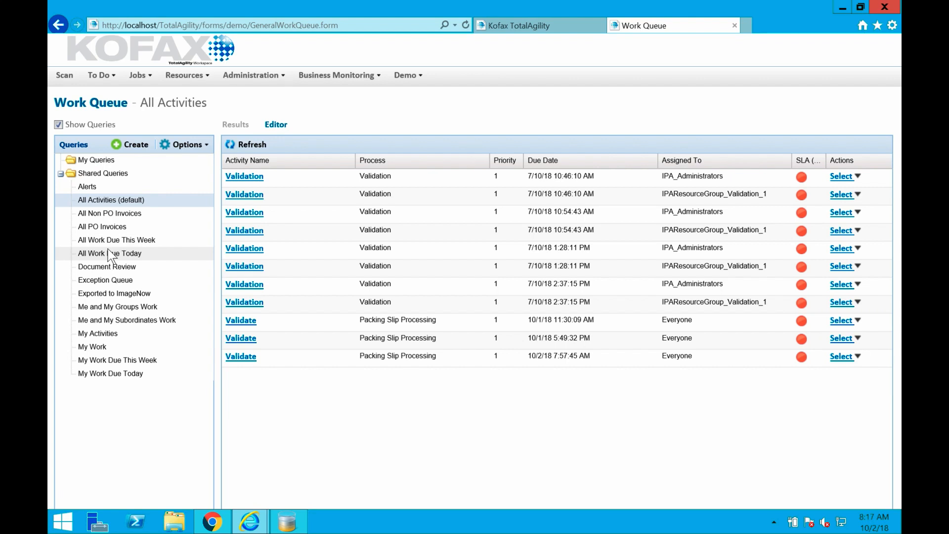
# Examine the All Activities query criteria and the workspace's To Do, Jobs, Resources and Administration options, then return to the query results.
pyautogui.click(275, 124)
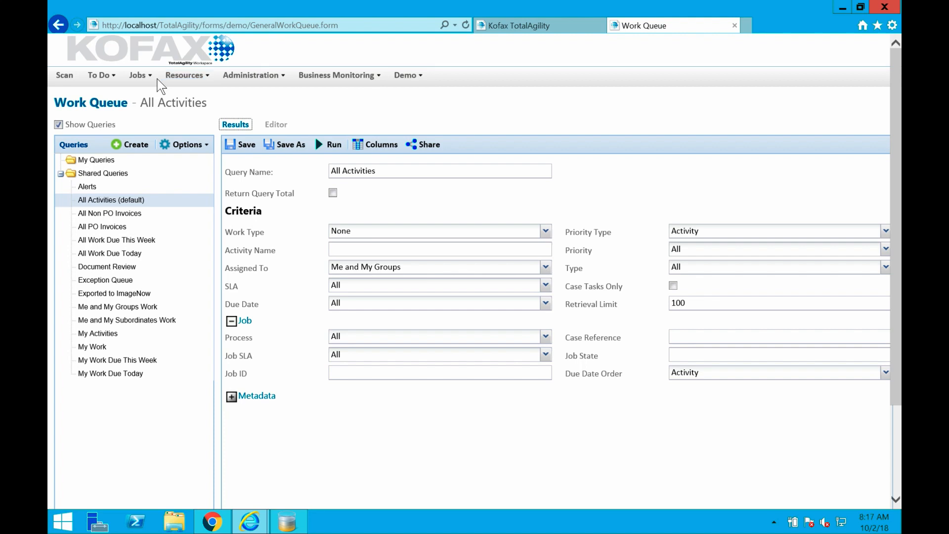
pyautogui.click(109, 82)
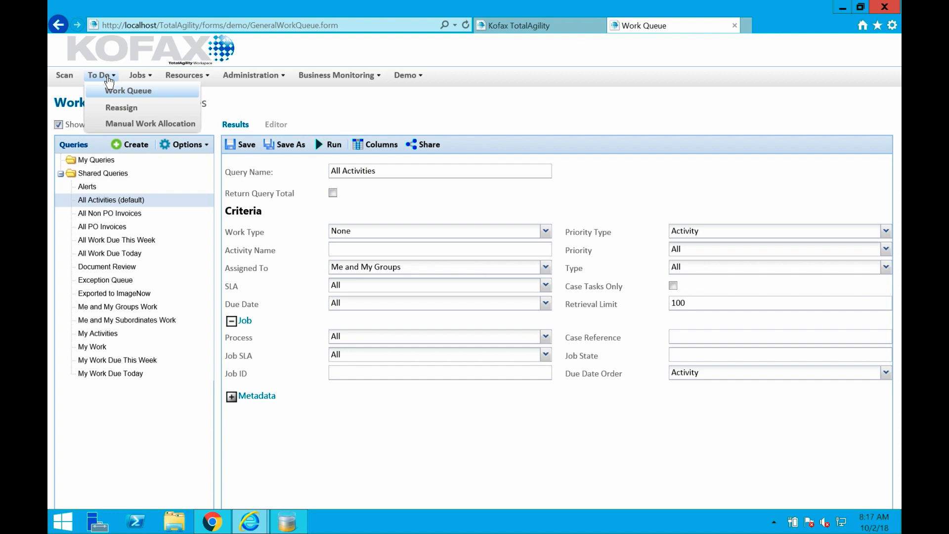
pyautogui.click(139, 76)
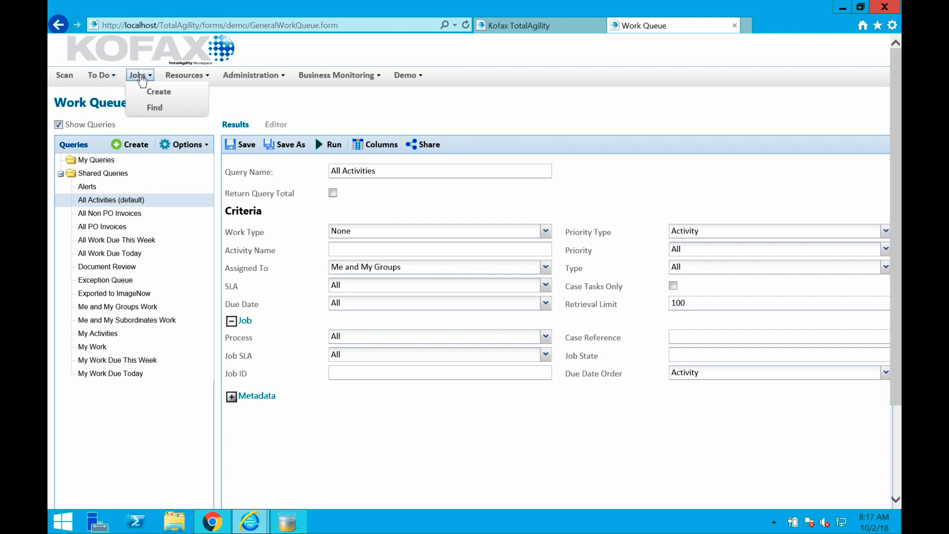
pyautogui.click(184, 75)
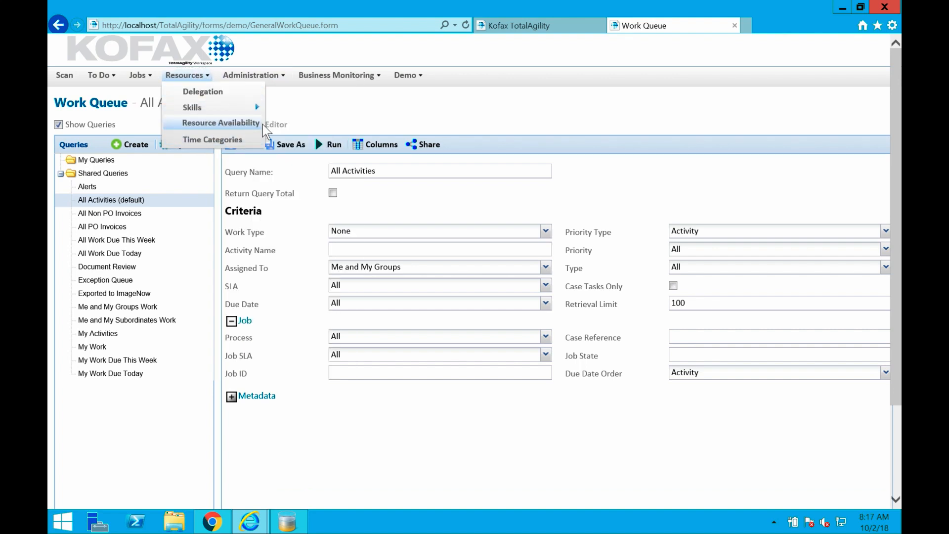
pyautogui.click(247, 74)
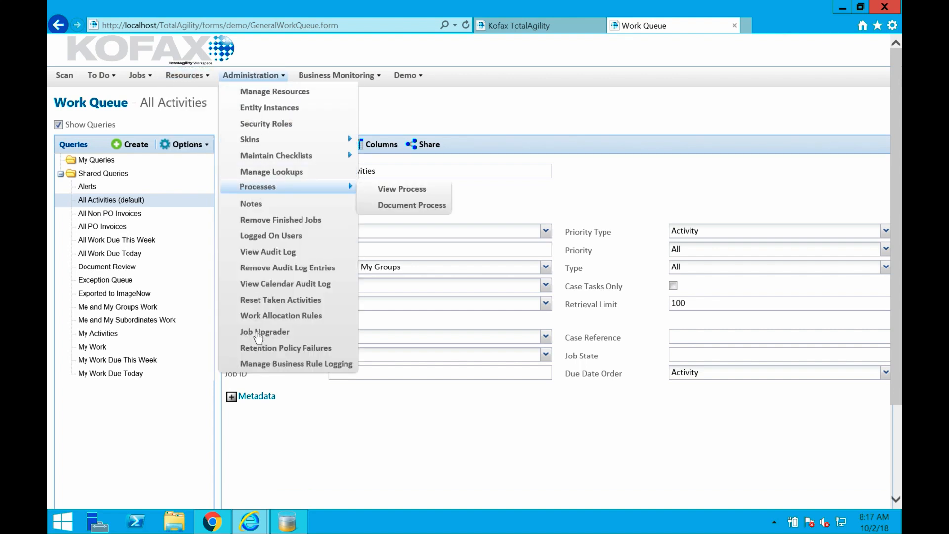
pyautogui.click(304, 77)
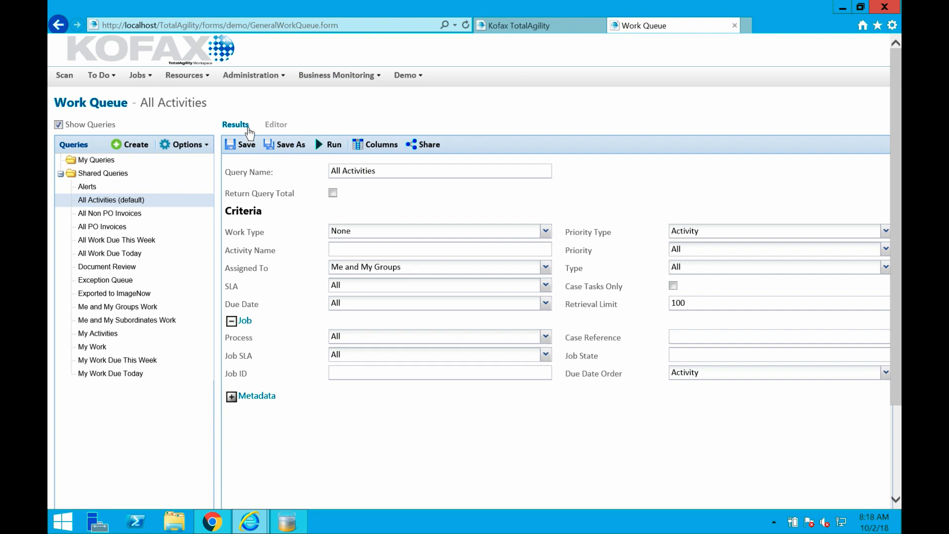
pyautogui.click(235, 125)
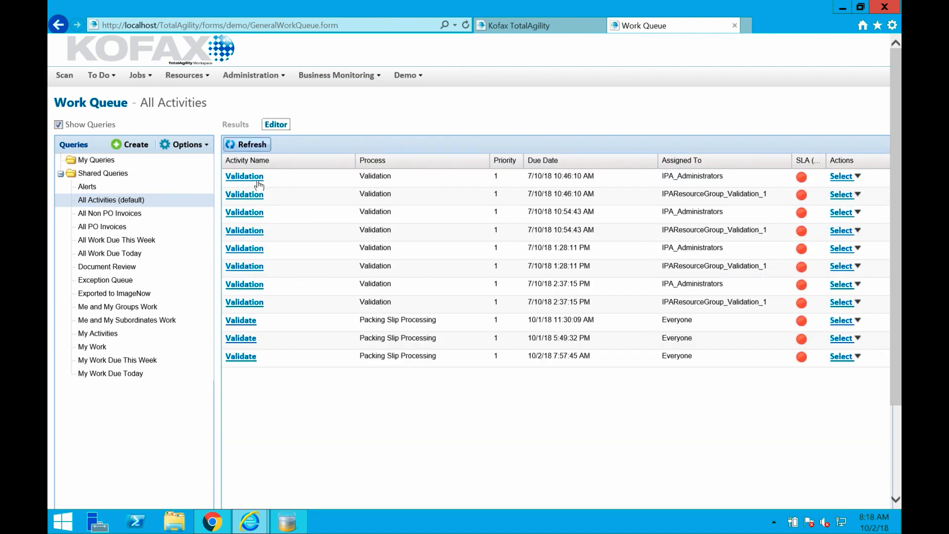
# Open a validation activity from the work queue, widen the Fields pane and review the invoice's header fields and line items.
pyautogui.click(242, 356)
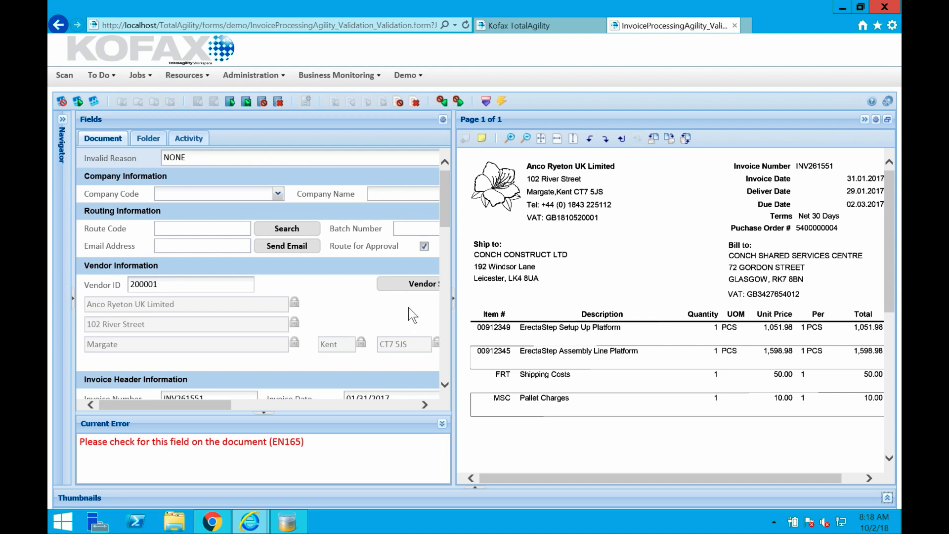
pyautogui.moveTo(454, 264); pyautogui.dragTo(501, 259)
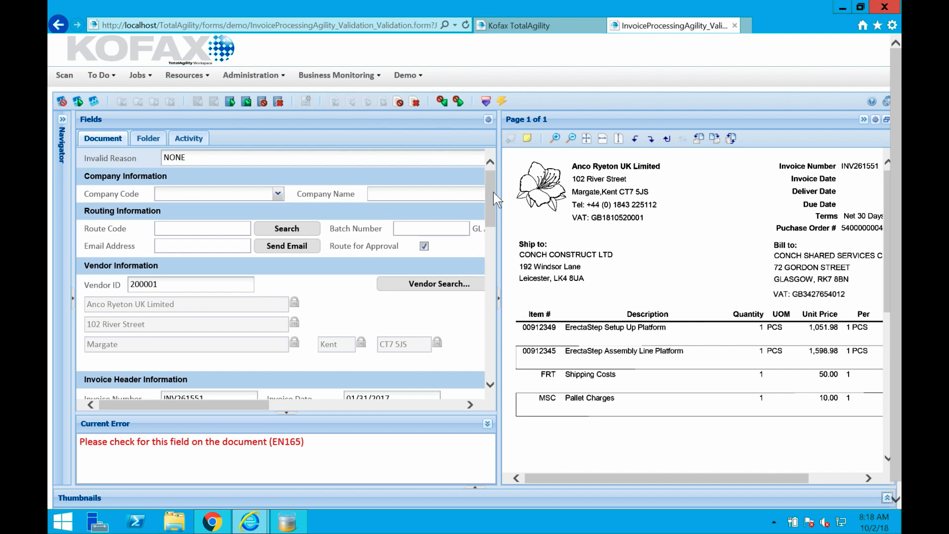
pyautogui.moveTo(493, 191); pyautogui.dragTo(492, 220)
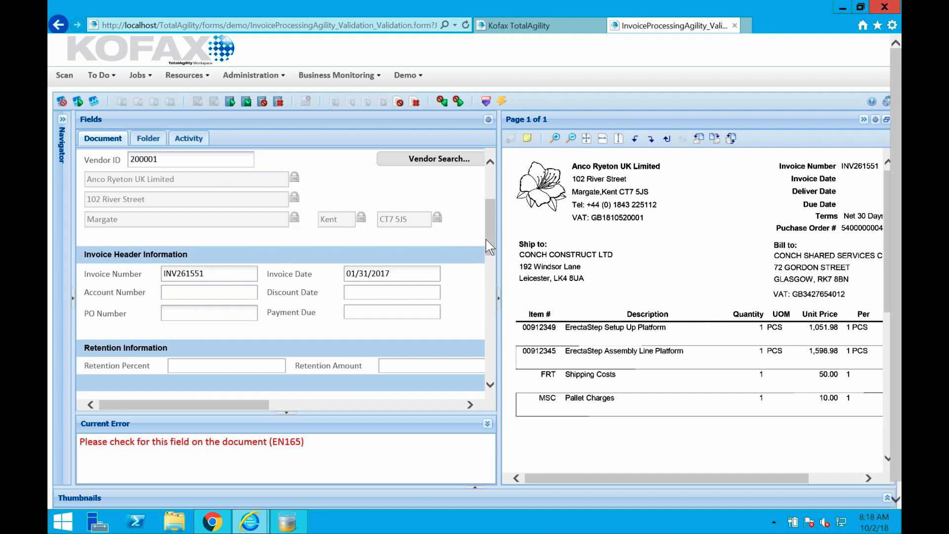
pyautogui.moveTo(486, 239); pyautogui.dragTo(485, 329)
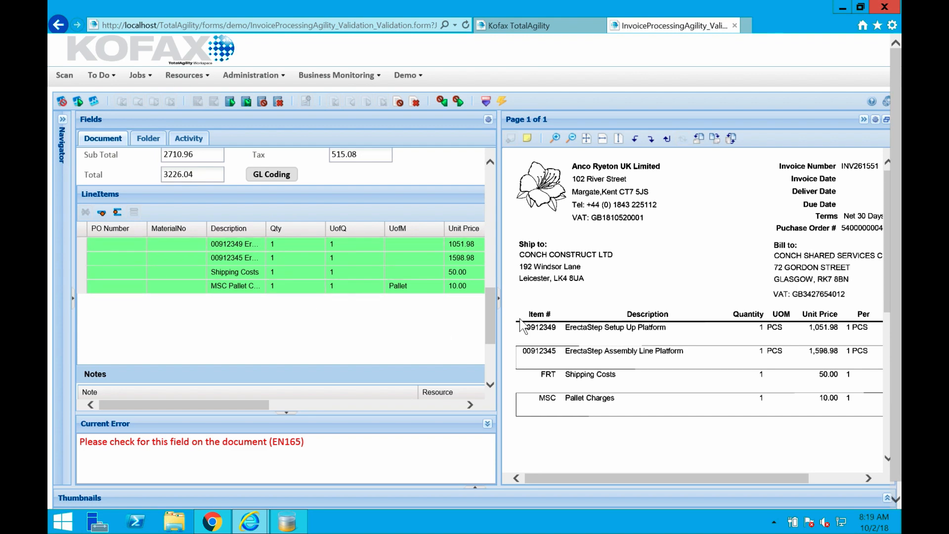
pyautogui.moveTo(496, 316); pyautogui.dragTo(496, 191)
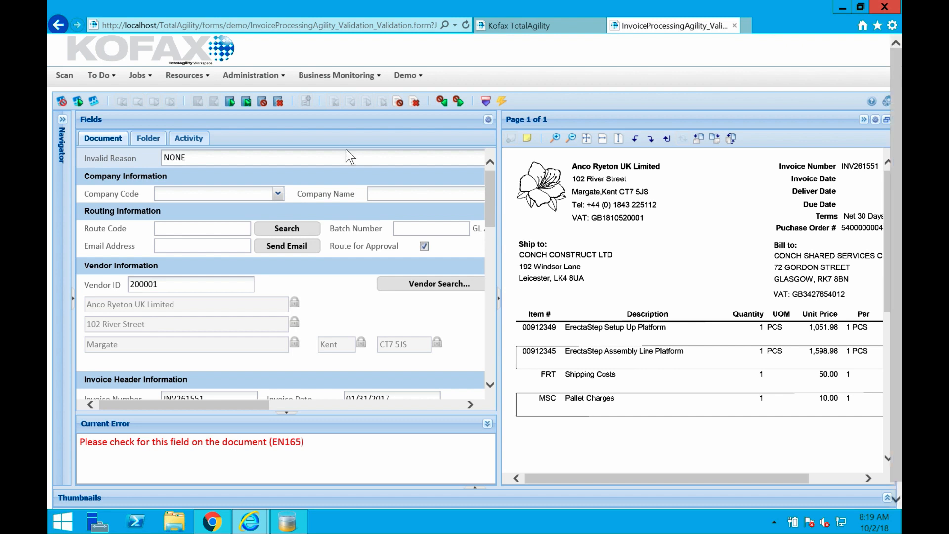
# Open the Packing Slip Processing scan form and review its document separation and scanner settings.
pyautogui.click(409, 76)
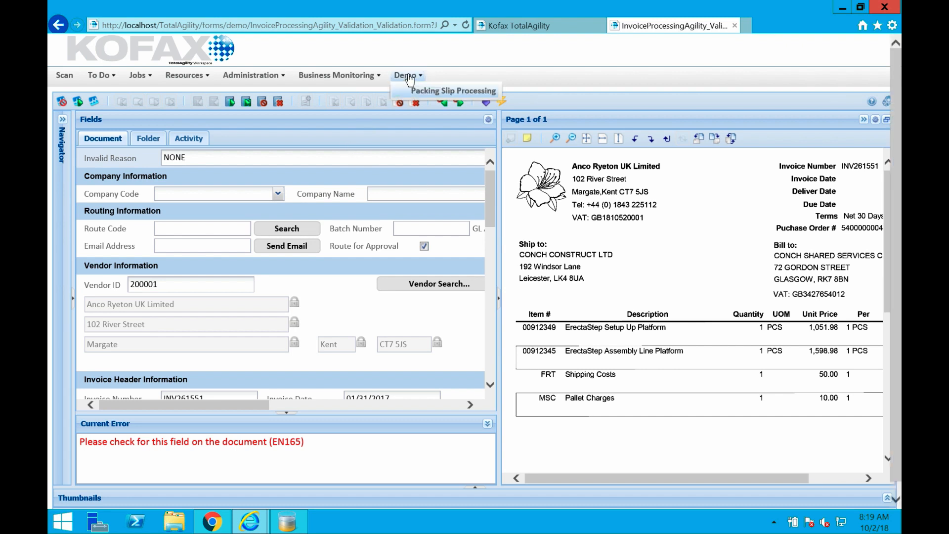
pyautogui.click(430, 92)
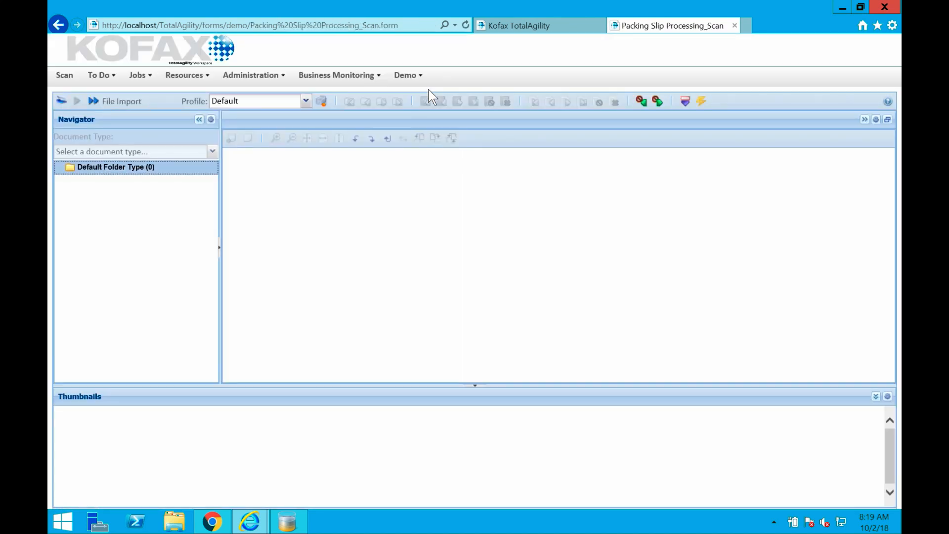
pyautogui.click(63, 102)
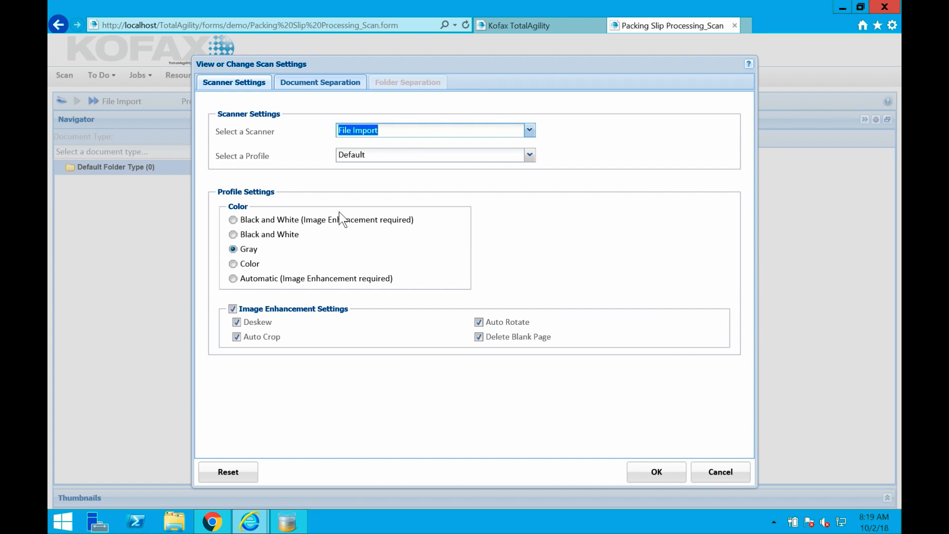
pyautogui.click(313, 84)
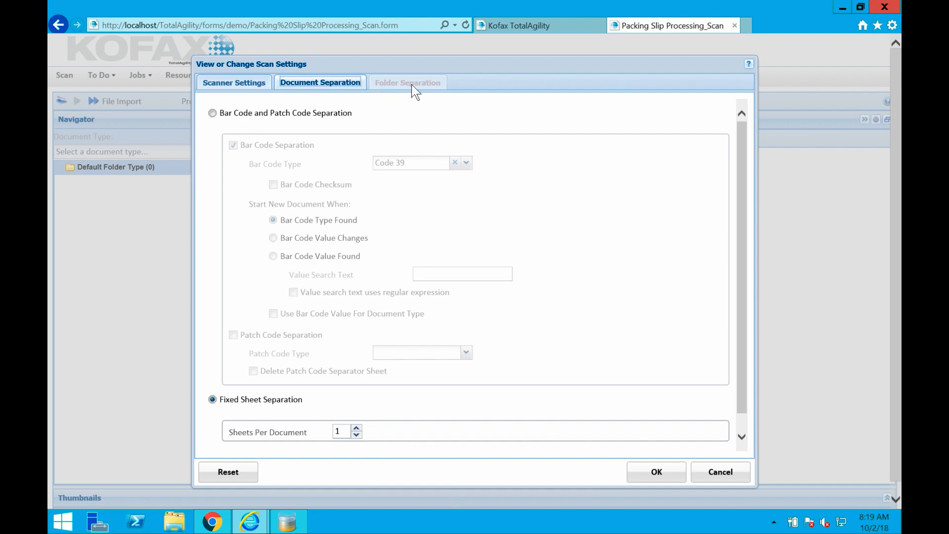
pyautogui.click(236, 83)
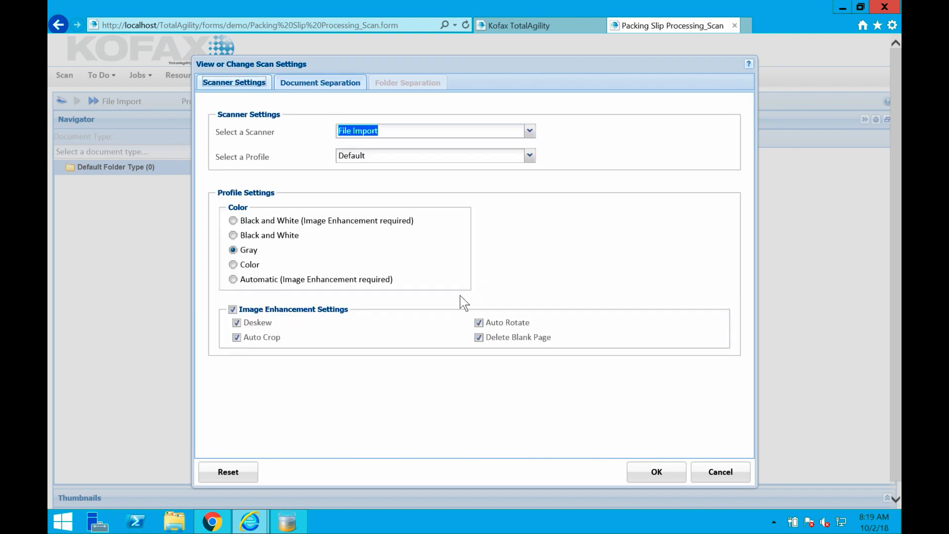
# Check the available profiles and scanners, then accept the scan settings with File Import and the Default profile.
pyautogui.click(529, 157)
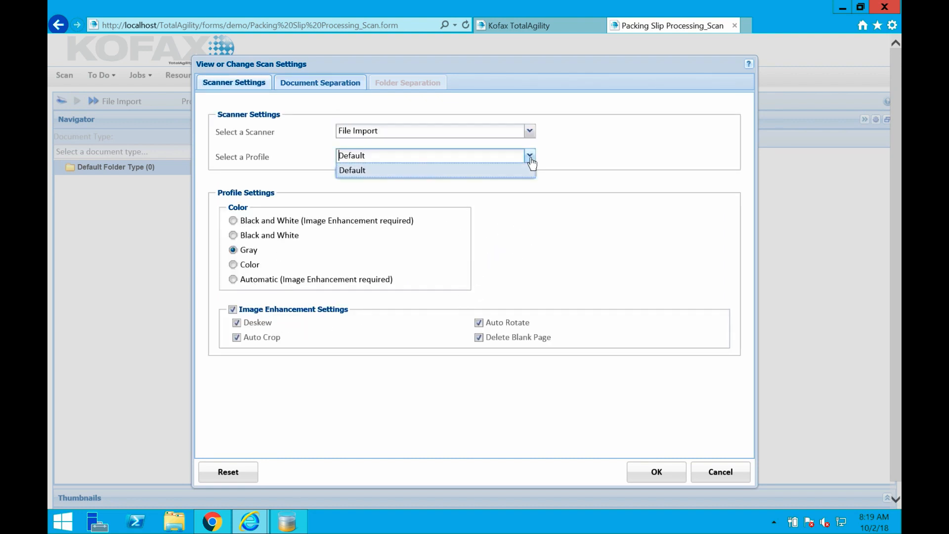
pyautogui.click(571, 164)
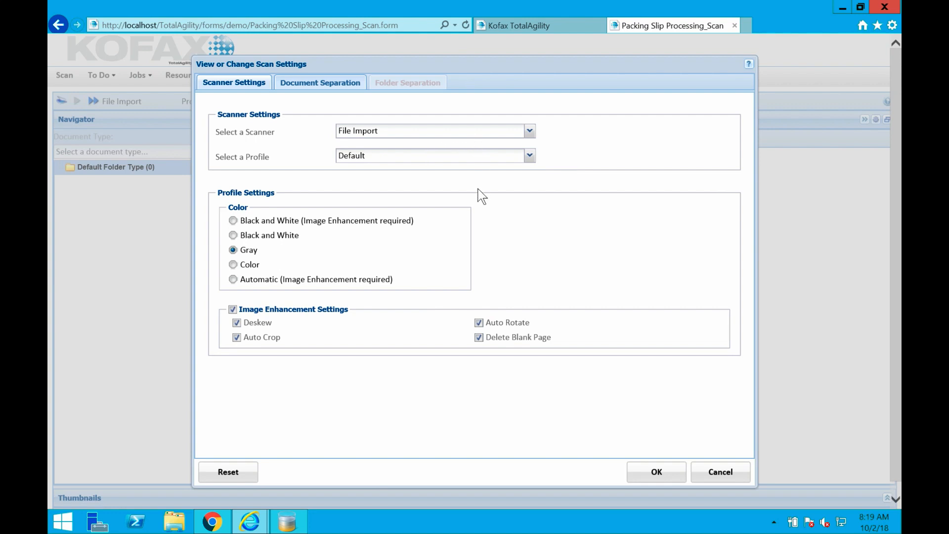
pyautogui.click(529, 138)
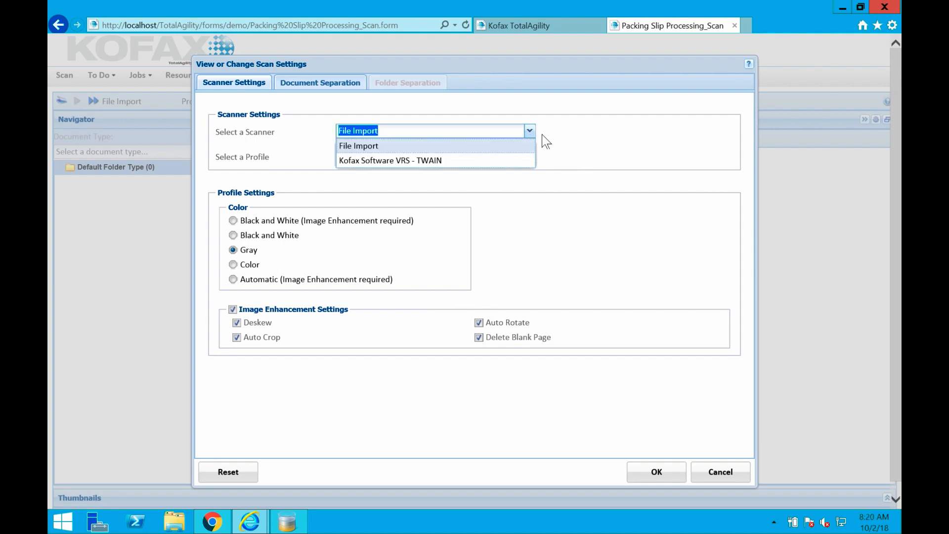
pyautogui.click(580, 139)
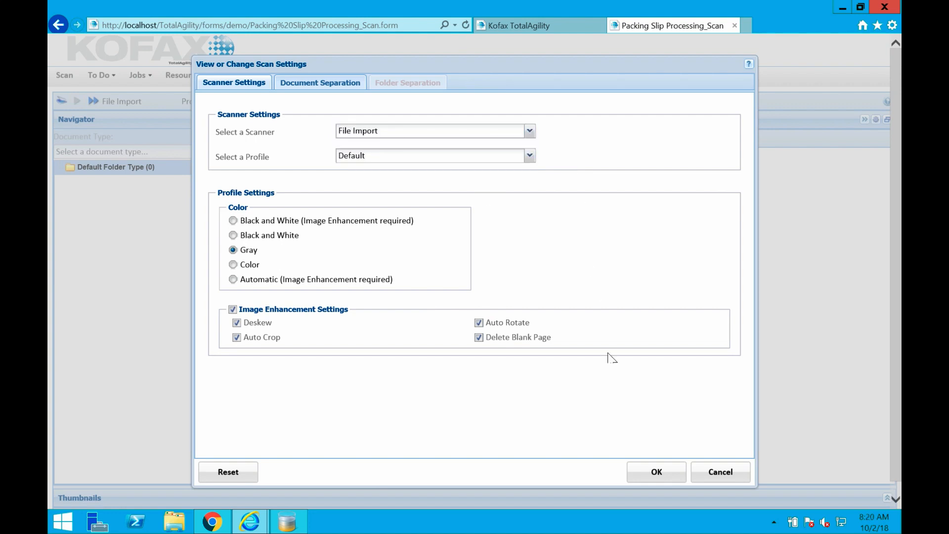
pyautogui.click(657, 473)
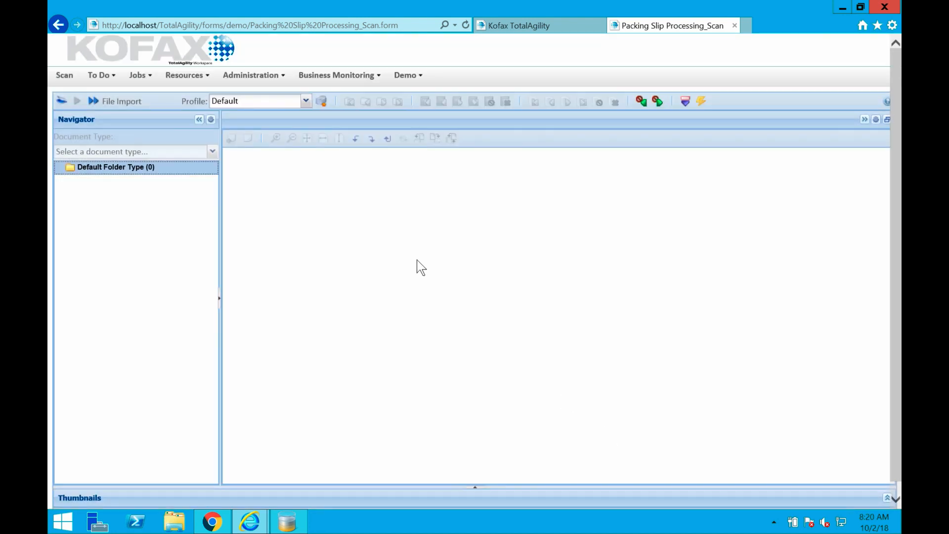
# Import the sample images SERVER-C2060031_3 through SERVER-C2060031_12 from the Samples folder and submit the batch for processing.
pyautogui.click(94, 102)
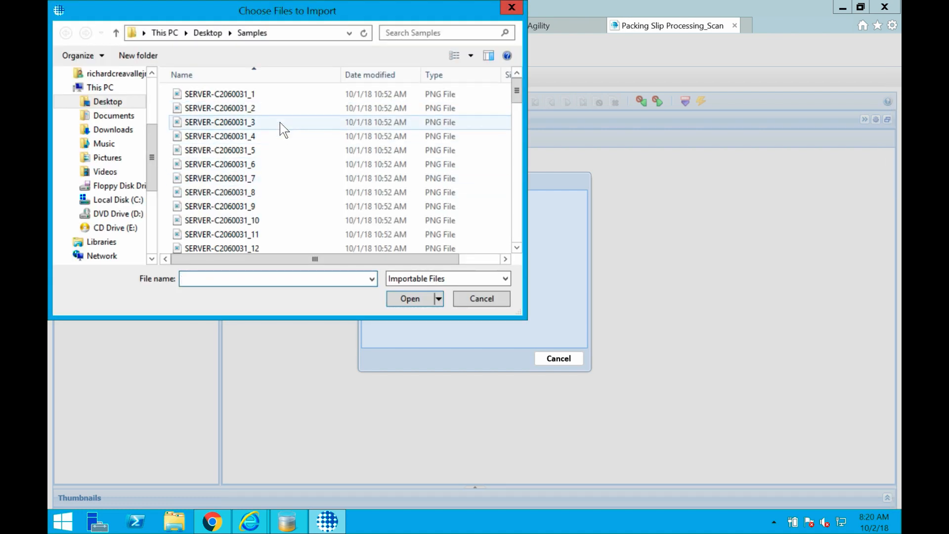
pyautogui.click(280, 122)
pyautogui.keyDown('shift'); pyautogui.click(277, 245); pyautogui.keyUp('shift')
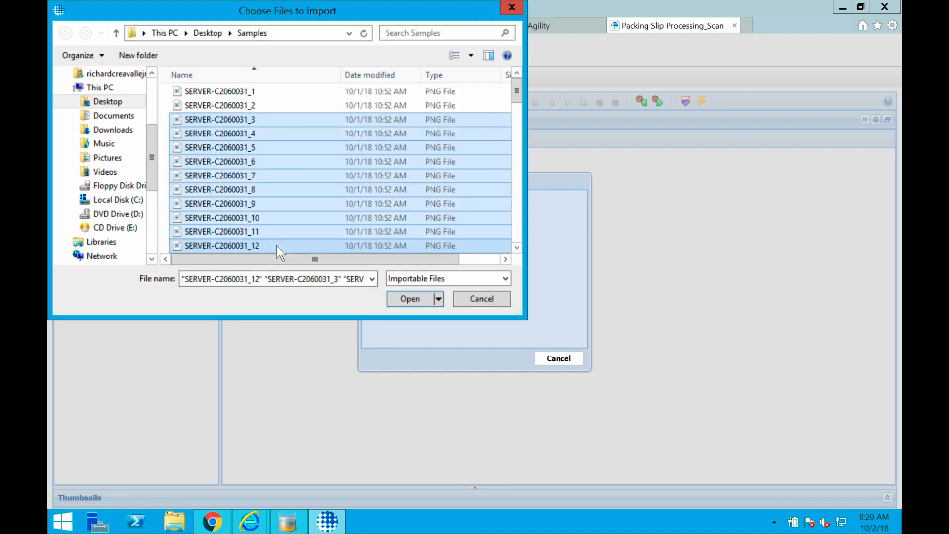
pyautogui.press('Return')
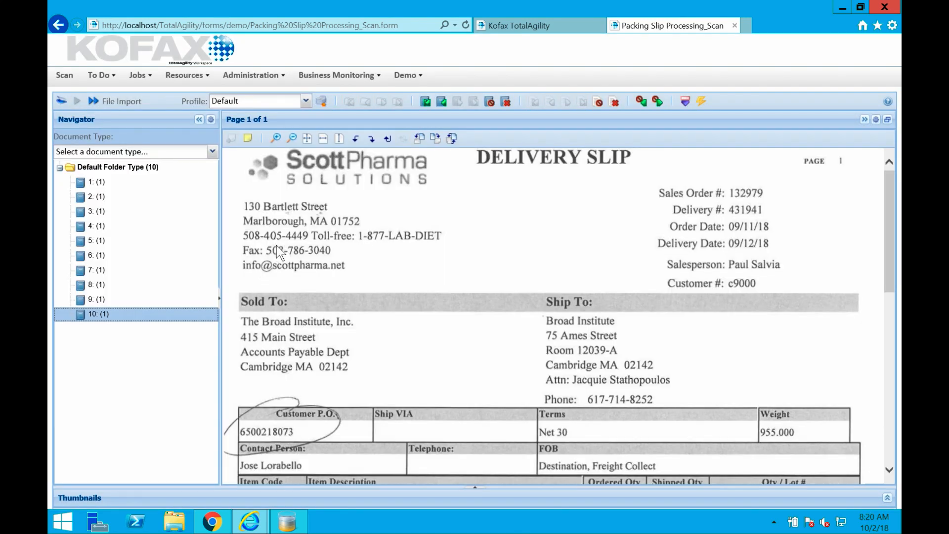
pyautogui.click(322, 102)
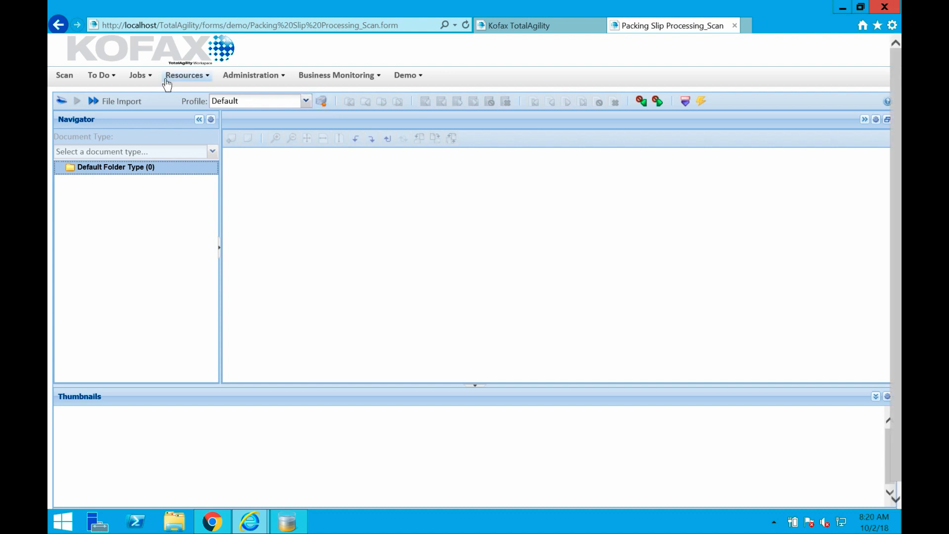
# Return to the work queue and refresh the All Activities list several times to check for the submitted packing slip batch.
pyautogui.click(101, 80)
pyautogui.click(111, 92)
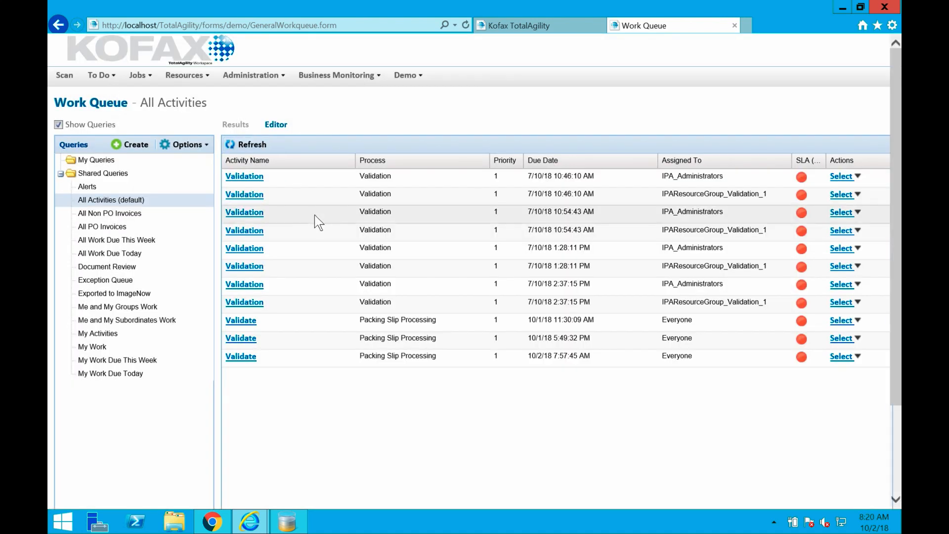
pyautogui.click(262, 146)
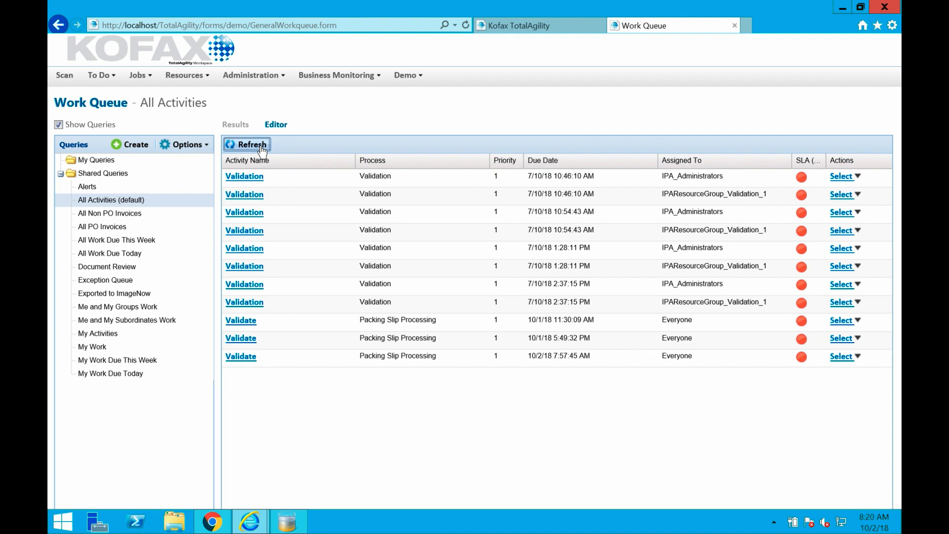
pyautogui.click(261, 146)
pyautogui.click(261, 146)
pyautogui.click(261, 146)
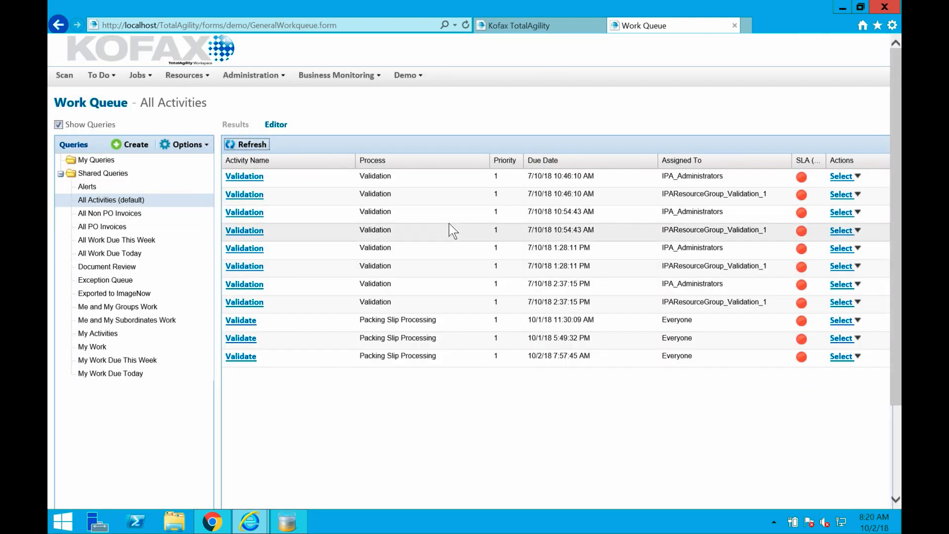